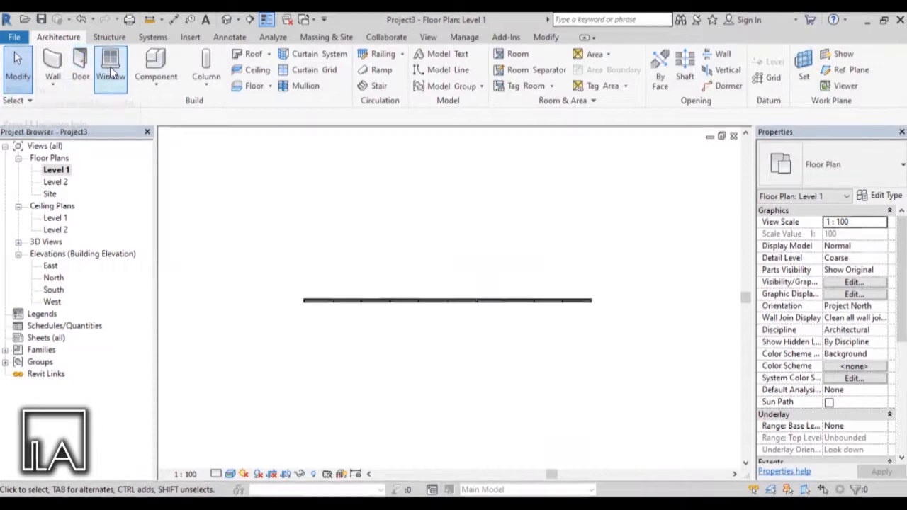
{"action": "left_click", "coordinate": [79, 65]}
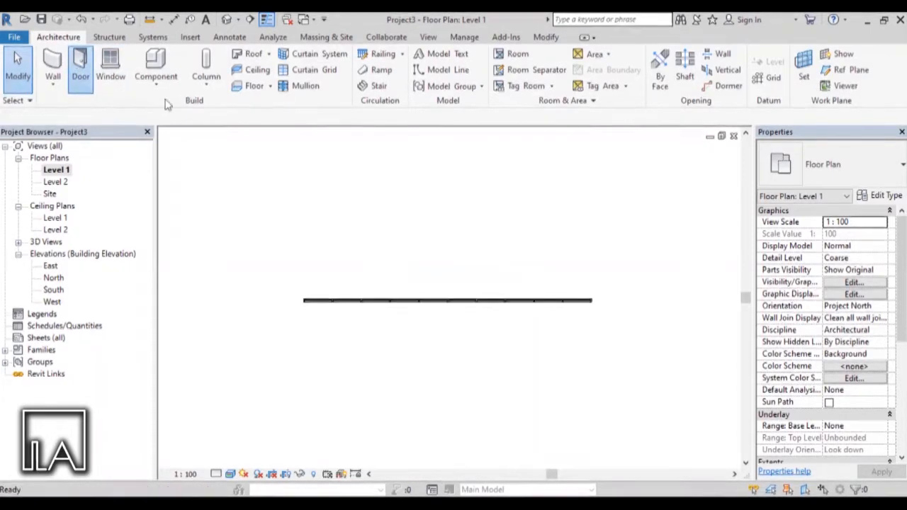
{"action": "scroll", "coordinate": [397, 305], "scroll_direction": "up", "scroll_amount": 1}
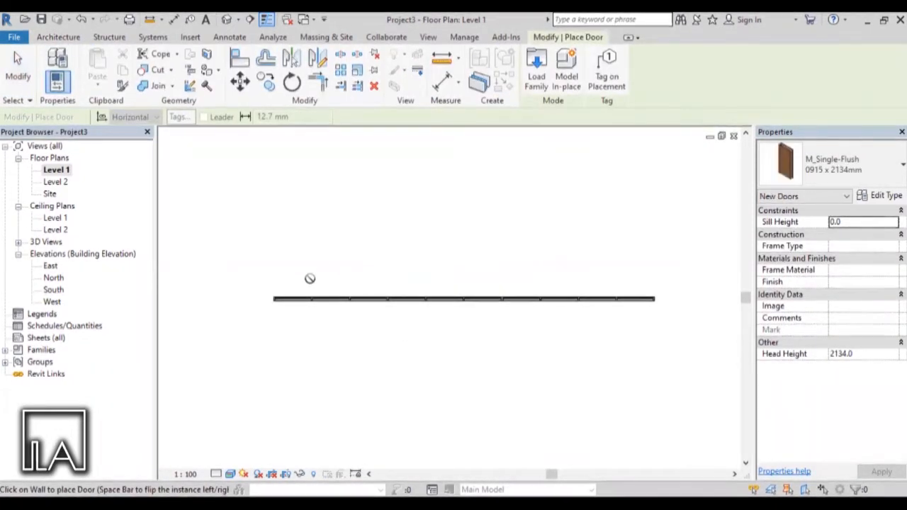
{"action": "scroll", "coordinate": [546, 316], "scroll_direction": "up", "scroll_amount": 2}
{"action": "scroll", "coordinate": [547, 316], "scroll_direction": "down", "scroll_amount": 1}
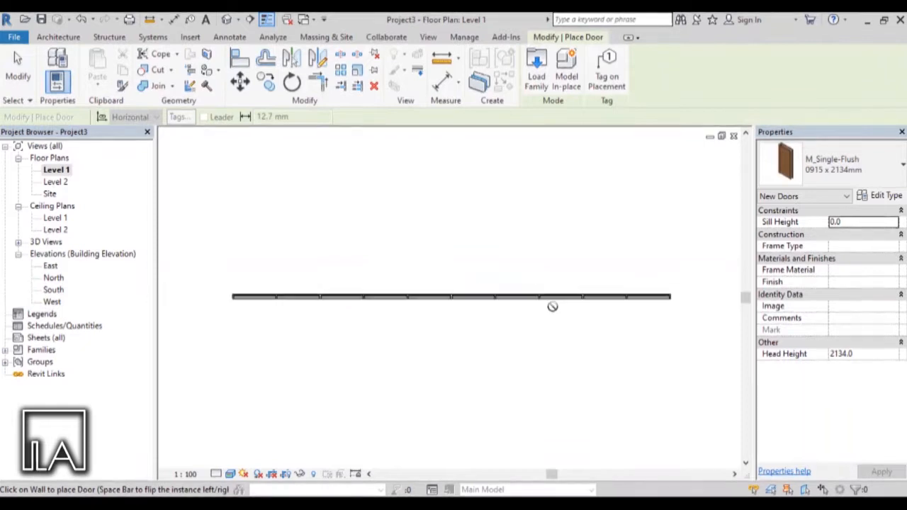
{"action": "left_click", "coordinate": [73, 42]}
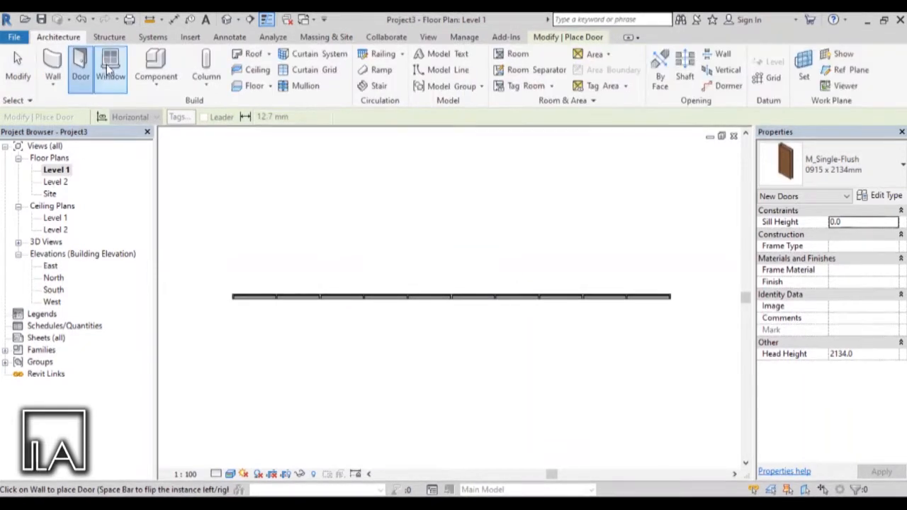
{"action": "key", "text": "w"}
{"action": "key", "text": "n"}
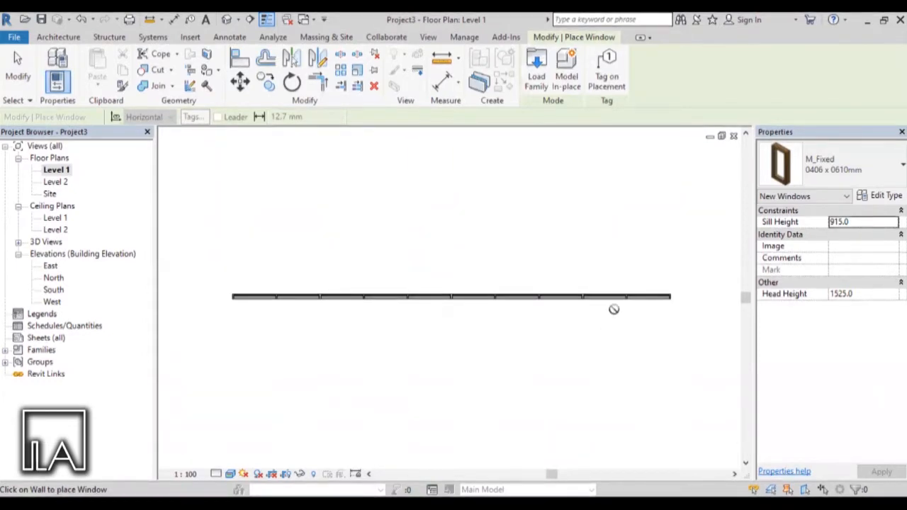
{"action": "key", "text": "Escape"}
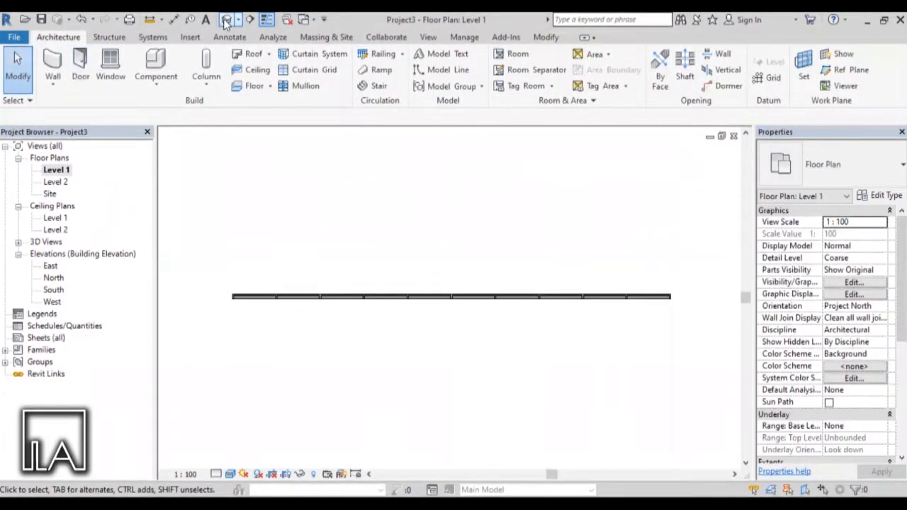
Open the default 3D view to show the bottom row of panels of the storefront curtain wall
{"action": "left_click", "coordinate": [226, 19]}
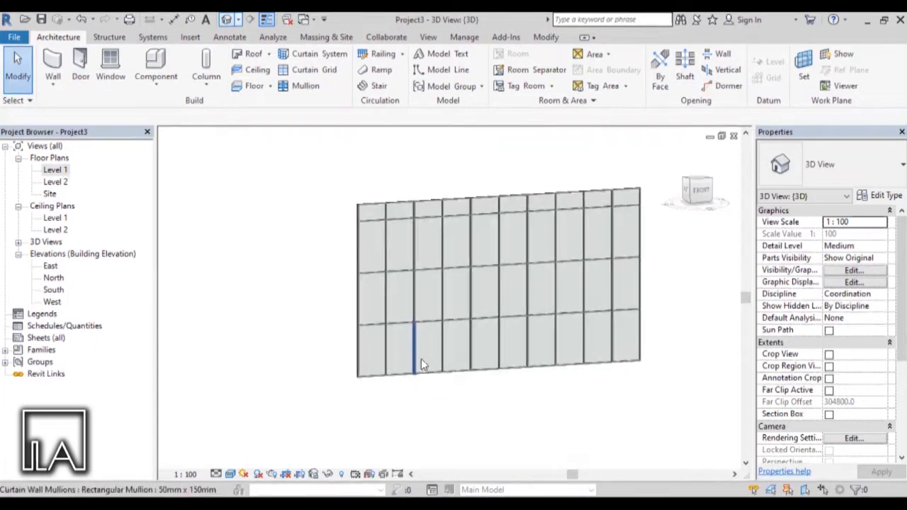
{"action": "left_click", "coordinate": [424, 350]}
{"action": "scroll", "coordinate": [428, 344], "scroll_direction": "up", "scroll_amount": 2}
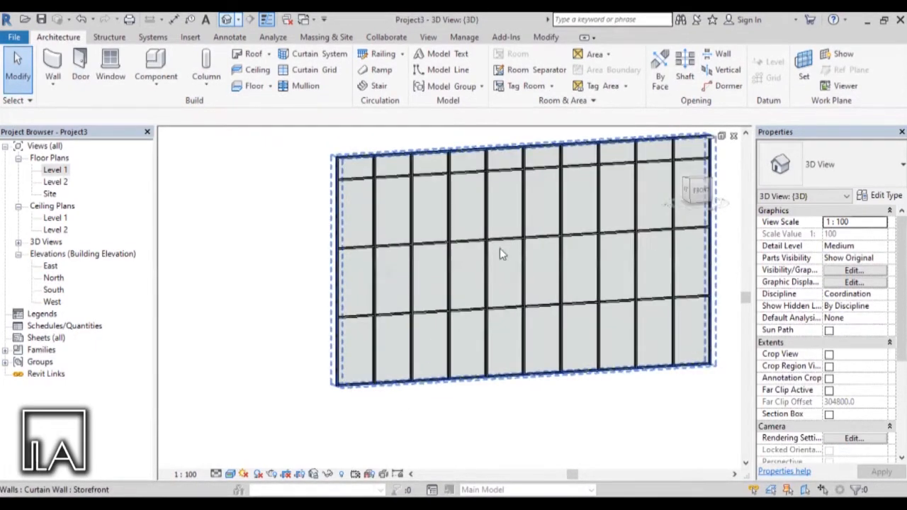
{"action": "key", "text": "Escape"}
{"action": "scroll", "coordinate": [499, 253], "scroll_direction": "up", "scroll_amount": 2}
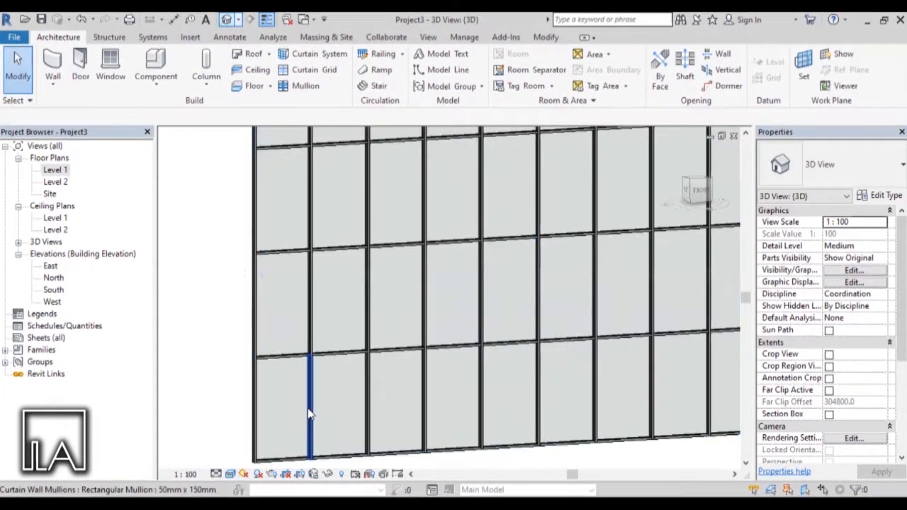
{"action": "scroll", "coordinate": [309, 413], "scroll_direction": "up", "scroll_amount": 1}
{"action": "scroll", "coordinate": [212, 296], "scroll_direction": "down", "scroll_amount": 1}
{"action": "scroll", "coordinate": [330, 451], "scroll_direction": "up", "scroll_amount": 3}
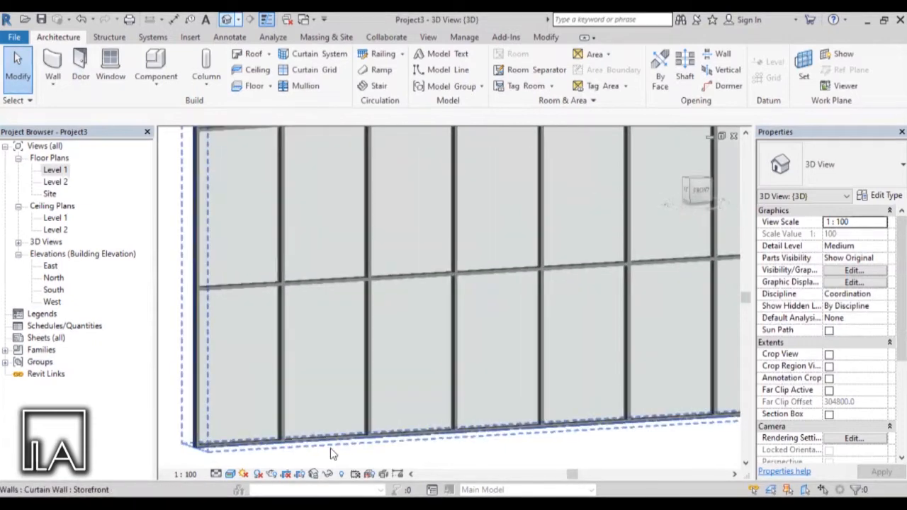
{"action": "scroll", "coordinate": [331, 451], "scroll_direction": "up", "scroll_amount": 2}
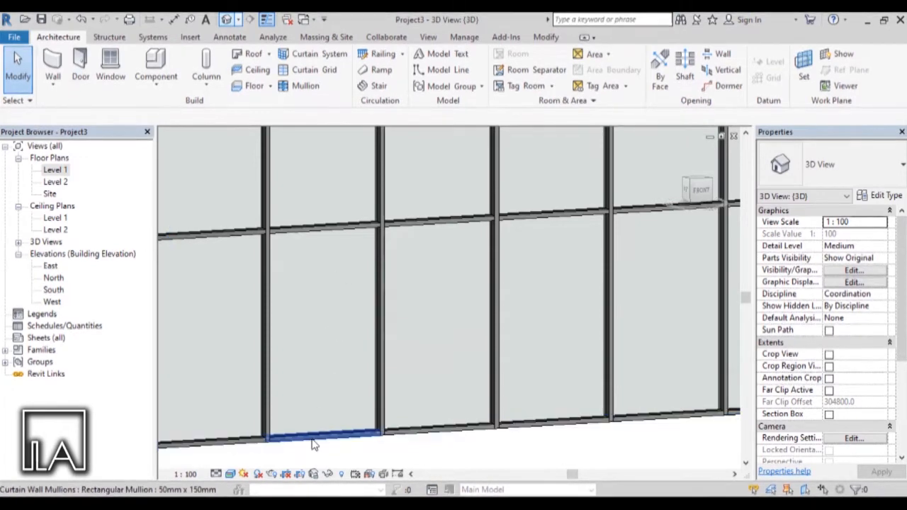
{"action": "middle_click_drag", "start_coordinate": [315, 445], "coordinate": [331, 225]}
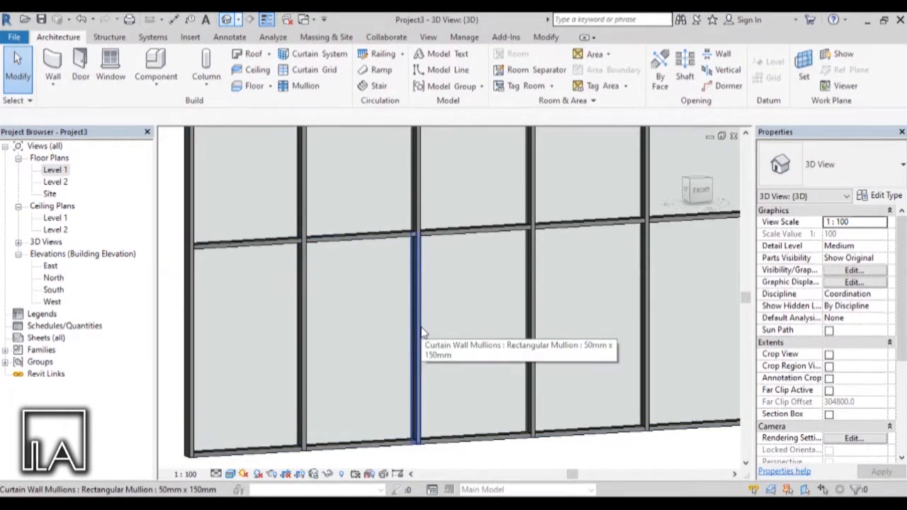
Select the glazed panel in the third bay of the curtain wall's bottom row and unpin it
{"action": "key", "text": "Tab"}
{"action": "key", "text": "Tab"}
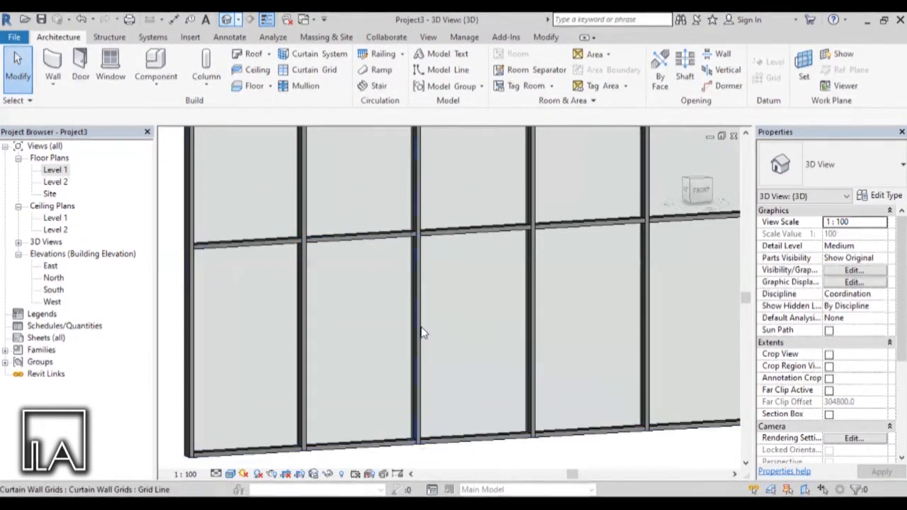
{"action": "key", "text": "Tab"}
{"action": "key", "text": "Tab"}
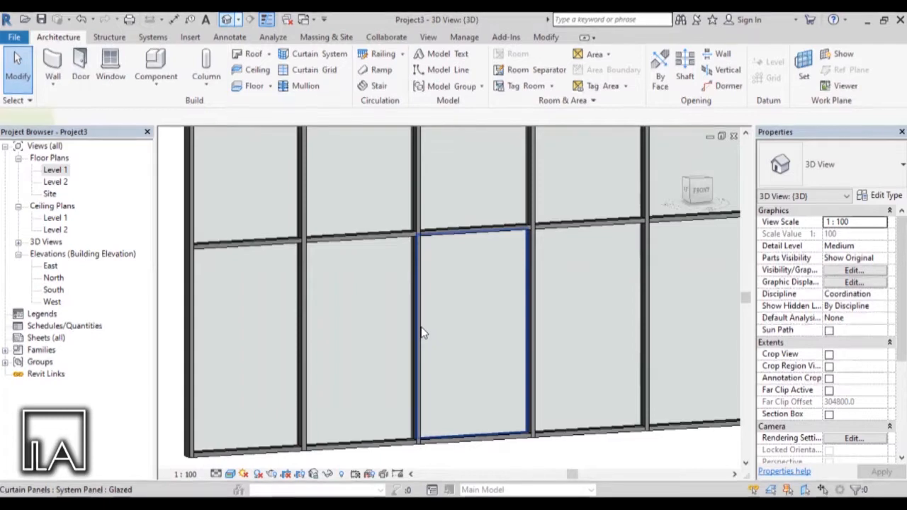
{"action": "left_click", "coordinate": [422, 334]}
{"action": "scroll", "coordinate": [499, 305], "scroll_direction": "up", "scroll_amount": 1}
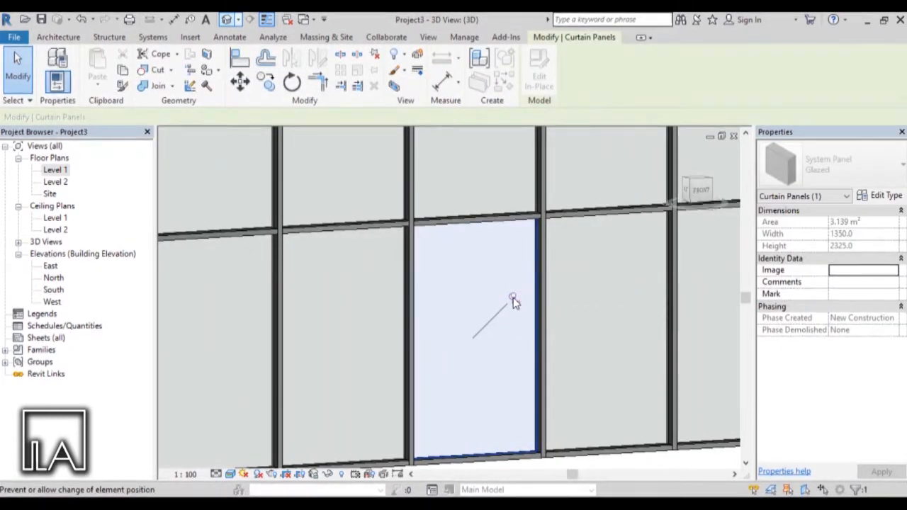
{"action": "scroll", "coordinate": [460, 246], "scroll_direction": "down", "scroll_amount": 2}
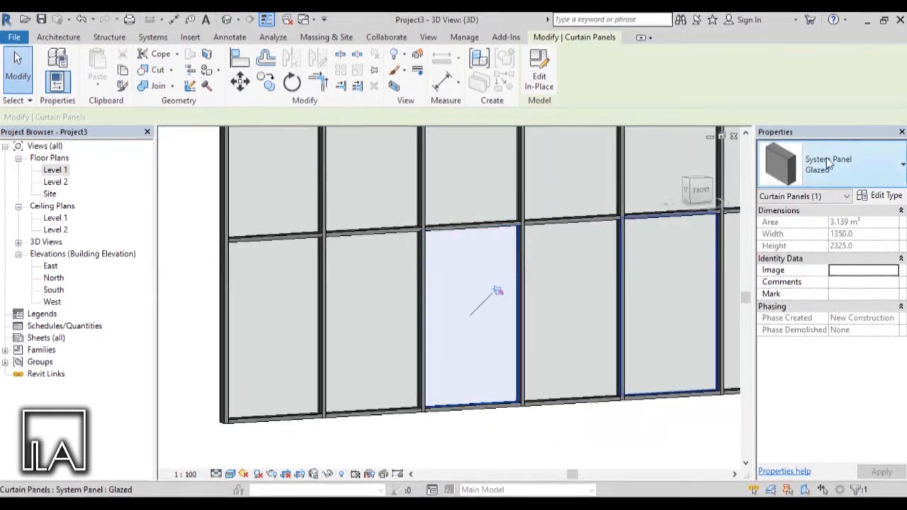
Review the types available for replacing the selected glazed panel
{"action": "left_click", "coordinate": [870, 173]}
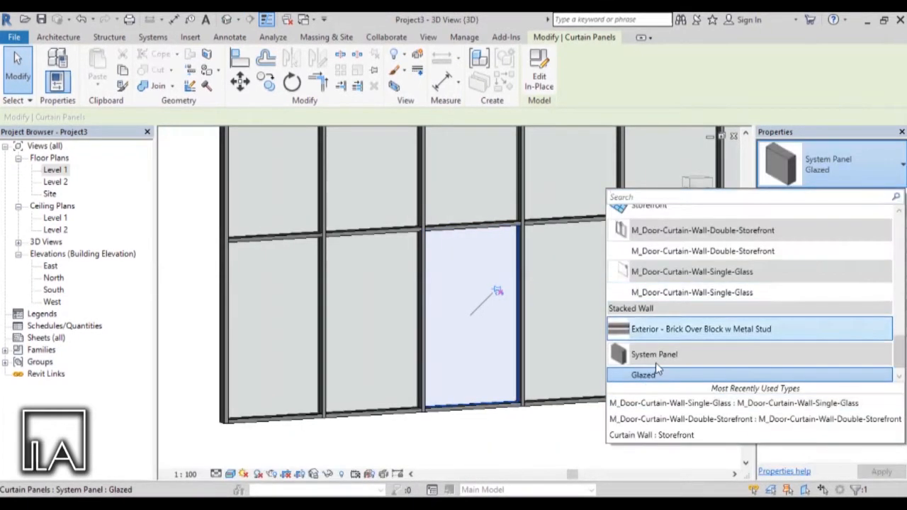
{"action": "scroll", "coordinate": [681, 358], "scroll_direction": "down", "scroll_amount": 1}
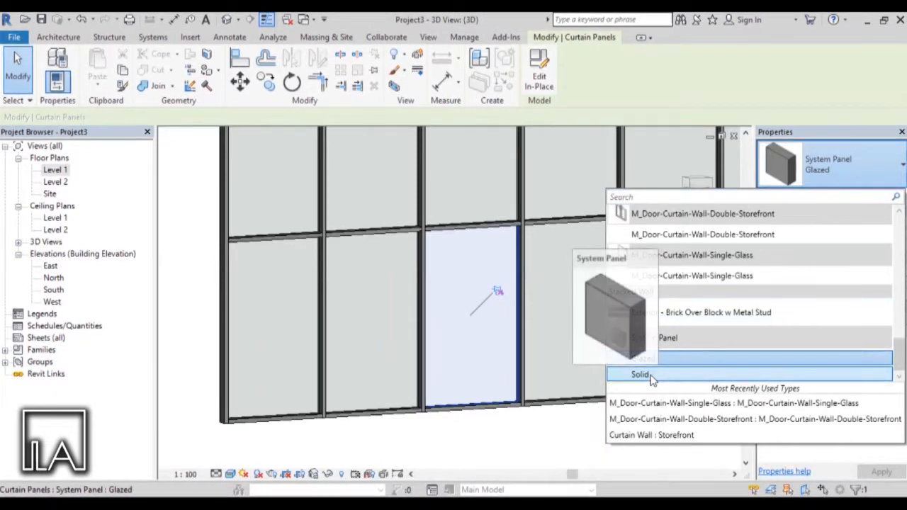
{"action": "left_click", "coordinate": [853, 173]}
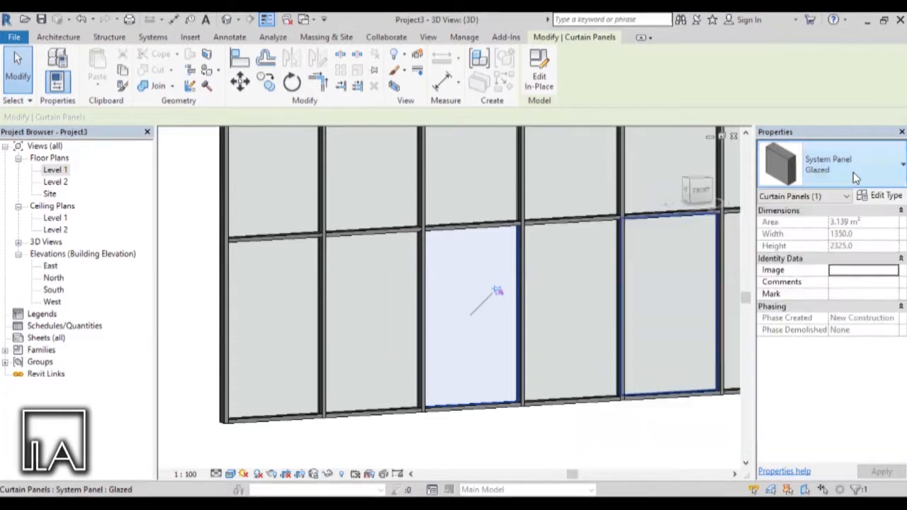
{"action": "scroll", "coordinate": [486, 389], "scroll_direction": "up", "scroll_amount": 2}
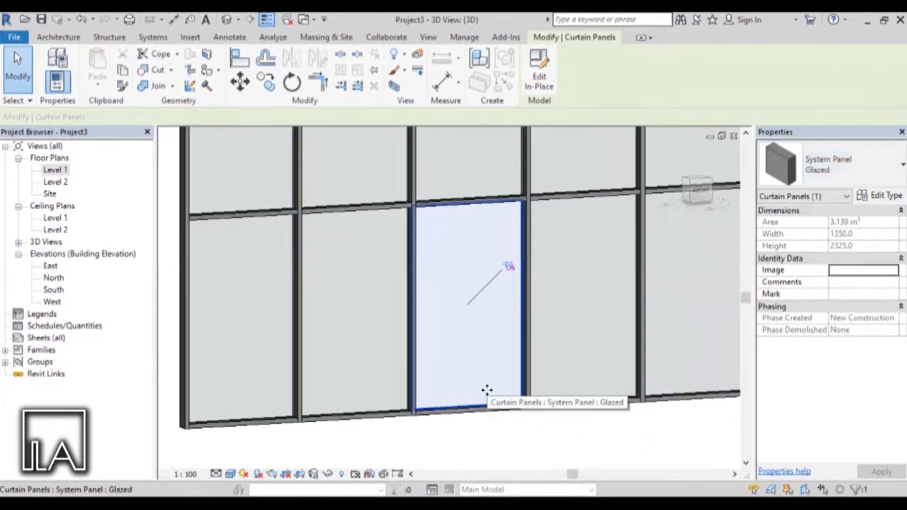
Start loading a family and browse to the Doors folder of the India library
{"action": "left_click", "coordinate": [192, 39]}
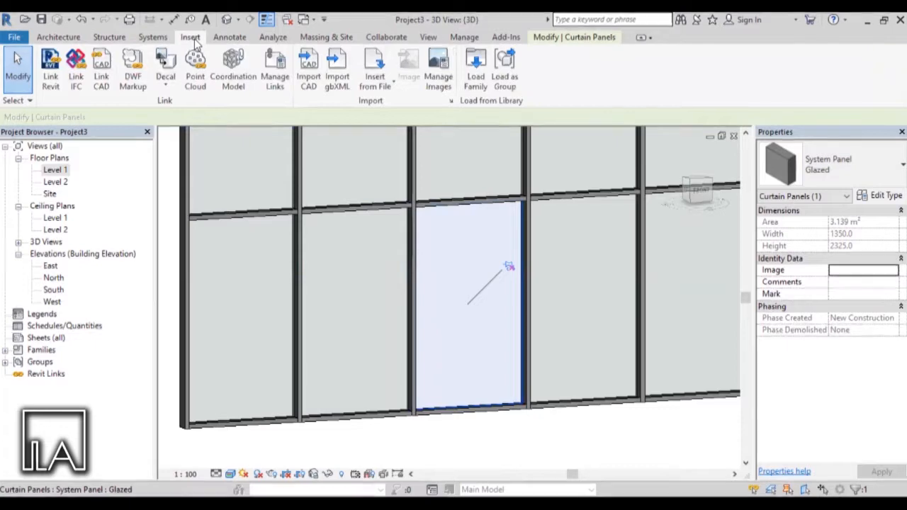
{"action": "left_click", "coordinate": [476, 74]}
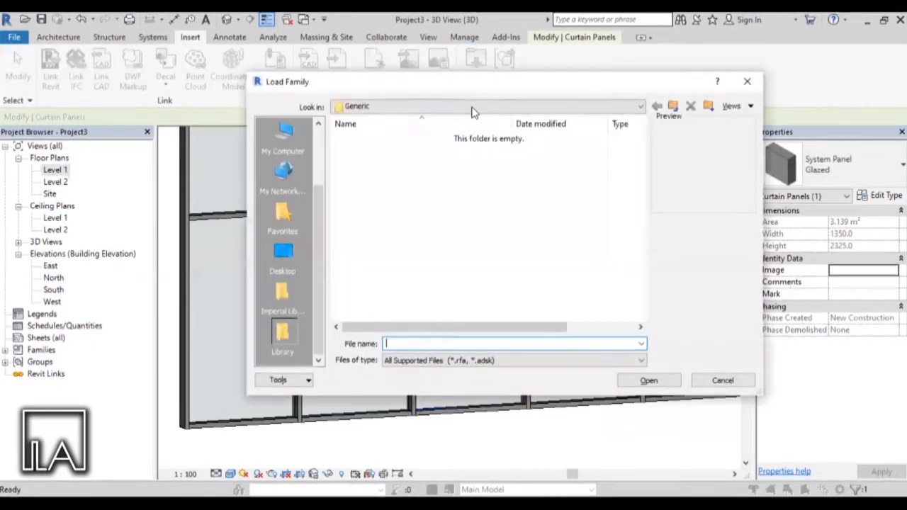
{"action": "left_click", "coordinate": [473, 107]}
{"action": "left_click", "coordinate": [422, 184]}
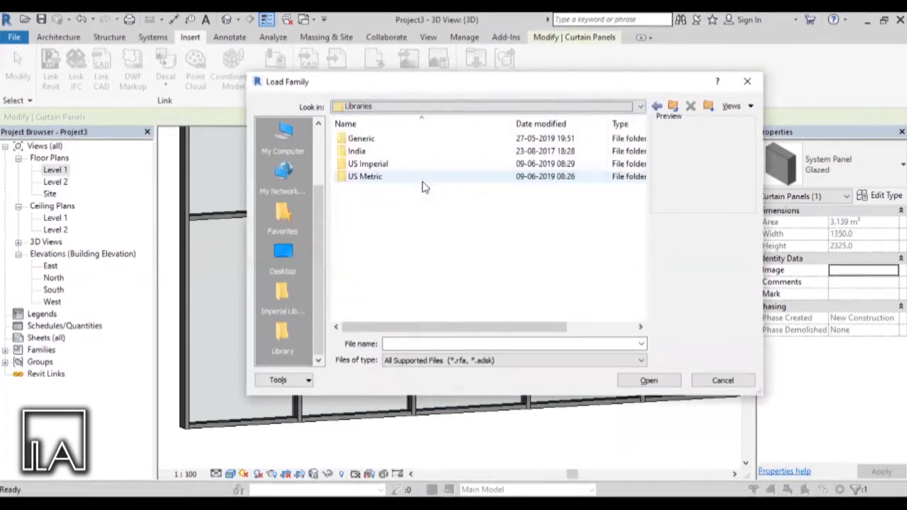
{"action": "double_click", "coordinate": [380, 153]}
{"action": "scroll", "coordinate": [365, 156], "scroll_direction": "down", "scroll_amount": 1}
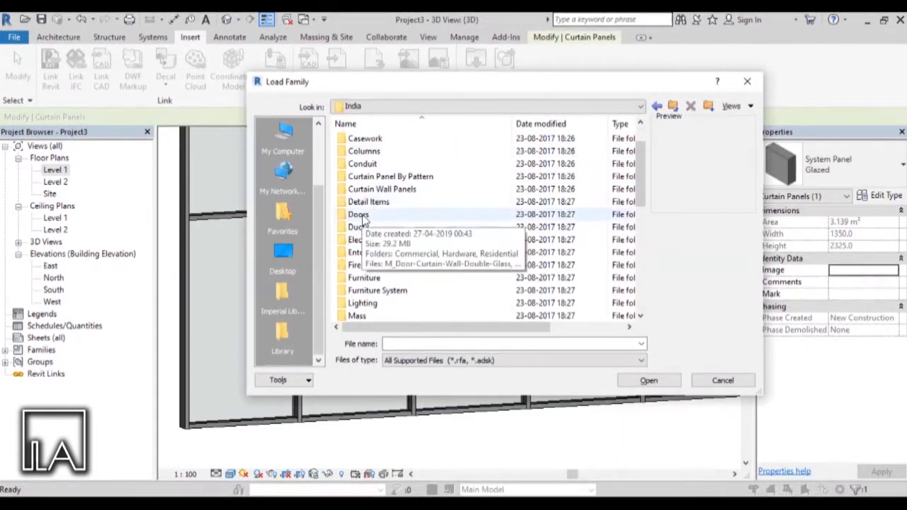
{"action": "double_click", "coordinate": [401, 215]}
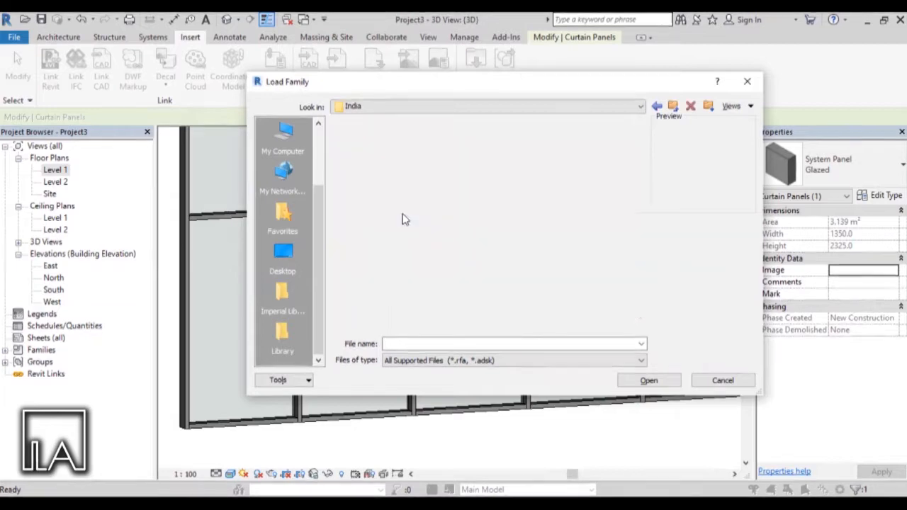
Preview the curtain wall door families and load M_Door-Curtain-Wall-Double-Storefront and M_Door-Curtain-Wall-Single-Glass
{"action": "left_click", "coordinate": [415, 177]}
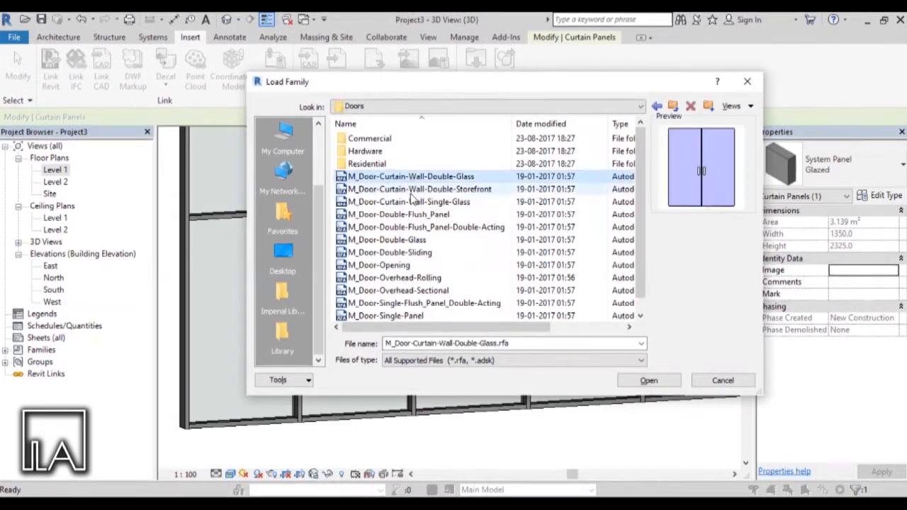
{"action": "left_click", "coordinate": [414, 189]}
{"action": "left_click", "coordinate": [411, 202]}
{"action": "left_click", "coordinate": [417, 189]}
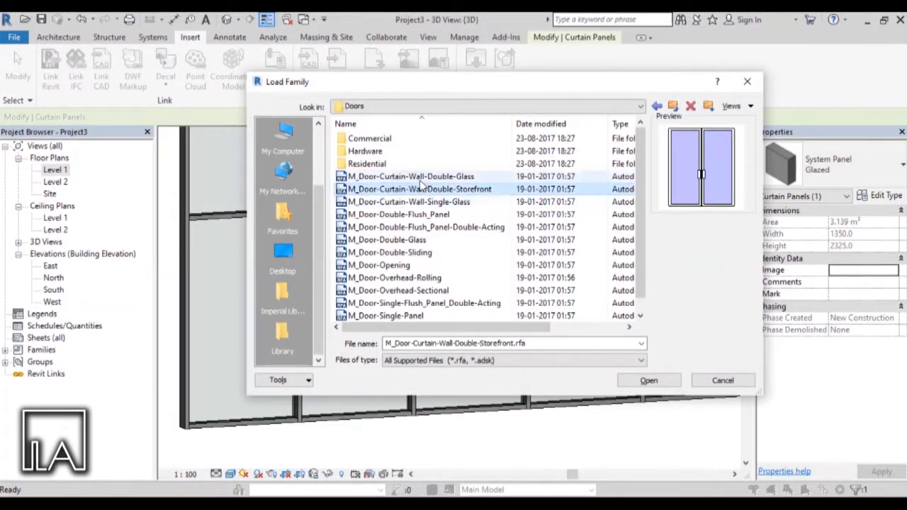
{"action": "left_click", "coordinate": [420, 177]}
{"action": "left_click", "coordinate": [424, 189]}
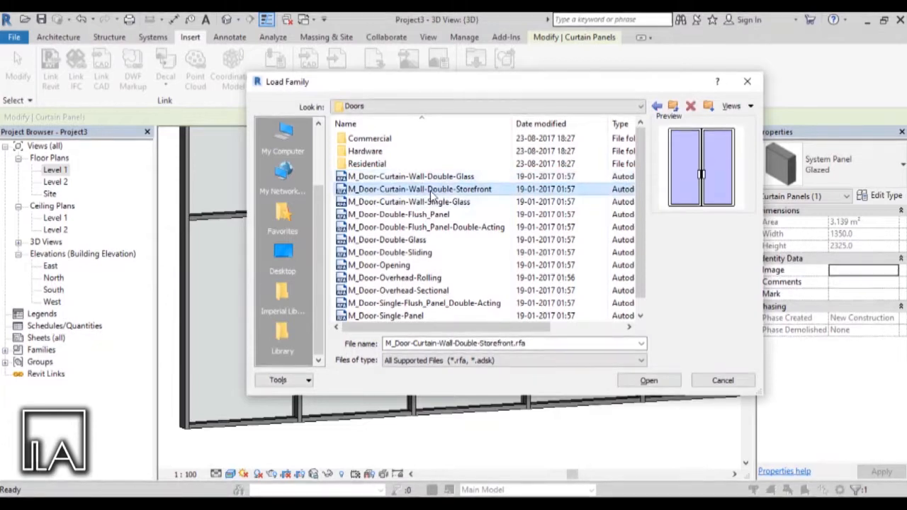
{"action": "left_click", "coordinate": [445, 203]}
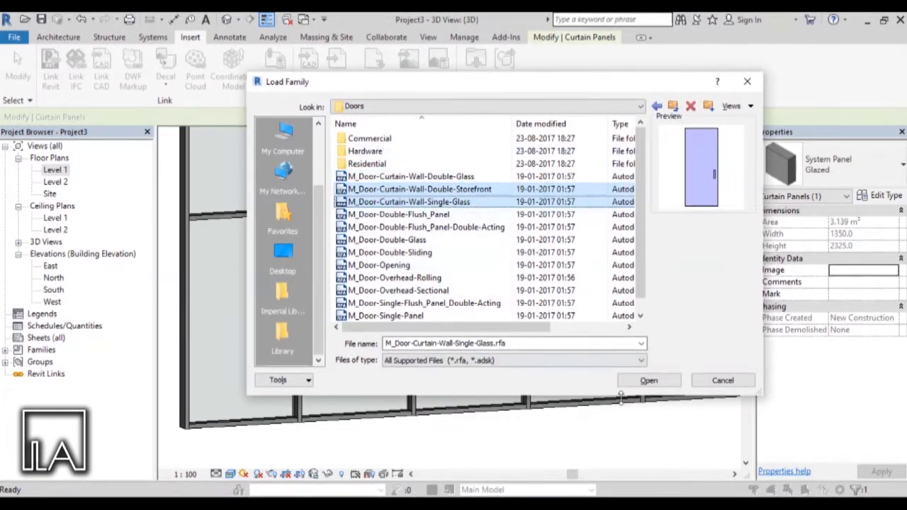
{"action": "left_click", "coordinate": [667, 383]}
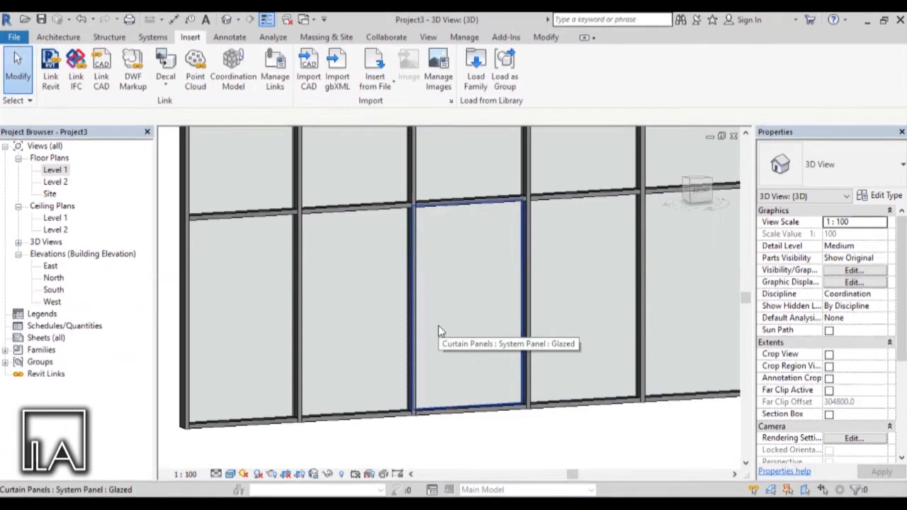
Change the unpinned bottom-row glazed panel to the M_Door-Curtain-Wall-Single-Glass type
{"action": "left_click", "coordinate": [483, 261]}
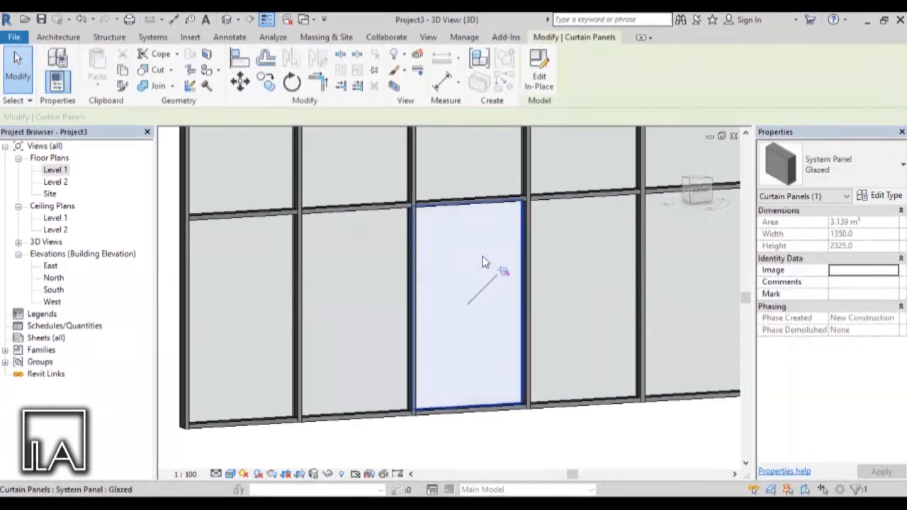
{"action": "left_click", "coordinate": [844, 168]}
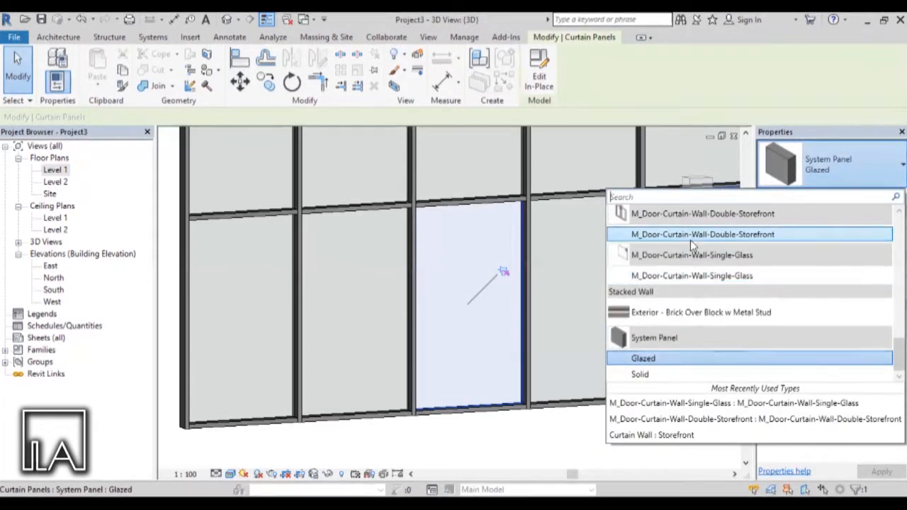
{"action": "left_click", "coordinate": [719, 277]}
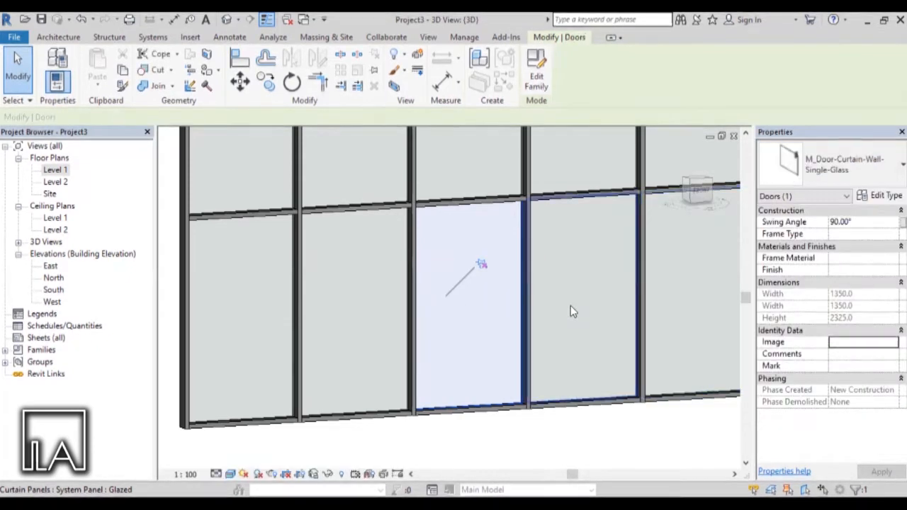
Set the 3D view's detail level to Fine and clear the door selection
{"action": "middle_click_drag", "start_coordinate": [479, 383], "coordinate": [445, 369], "text": "shift"}
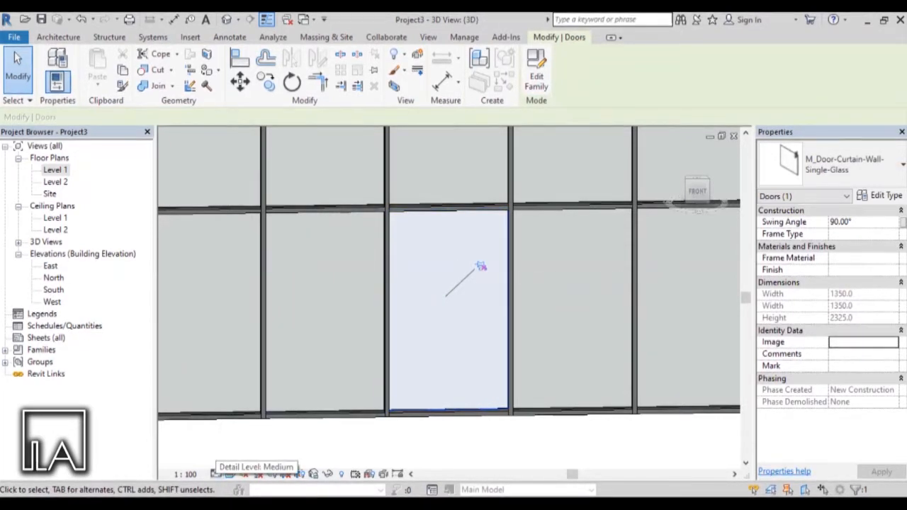
{"action": "left_click", "coordinate": [216, 474]}
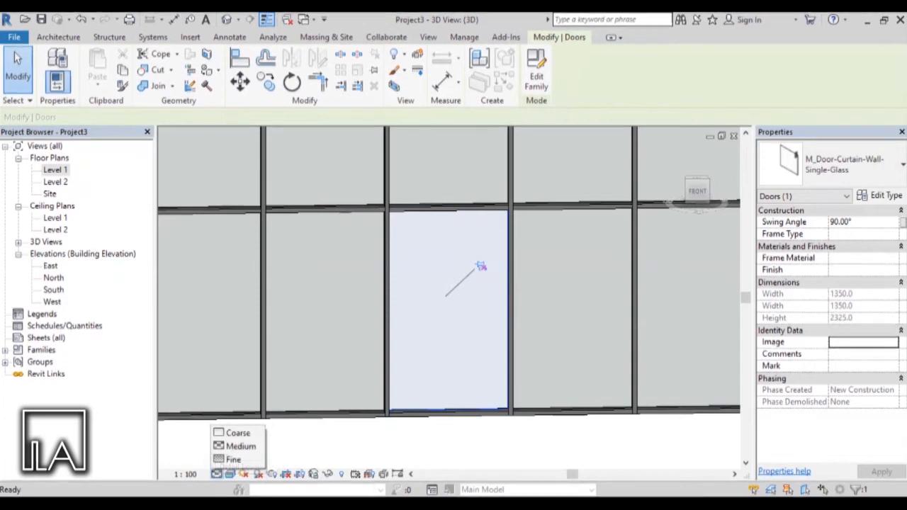
{"action": "left_click", "coordinate": [252, 467]}
{"action": "left_click", "coordinate": [486, 429]}
Unpin and delete the bottom mullion running beneath the single glass door
{"action": "middle_click_drag", "start_coordinate": [486, 429], "coordinate": [506, 375], "text": "shift"}
{"action": "scroll", "coordinate": [489, 414], "scroll_direction": "up", "scroll_amount": 5}
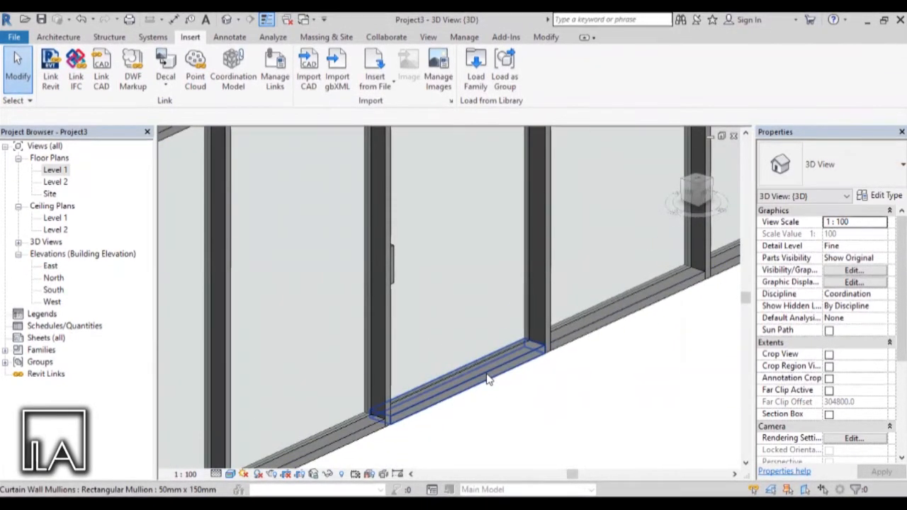
{"action": "left_click", "coordinate": [487, 376]}
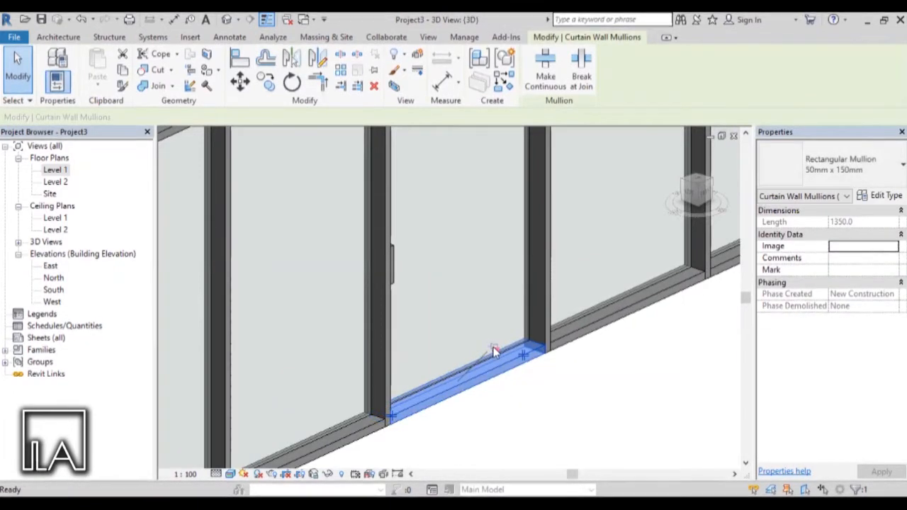
{"action": "left_click", "coordinate": [504, 407]}
{"action": "middle_click_drag", "start_coordinate": [604, 416], "coordinate": [489, 397], "text": "shift"}
{"action": "scroll", "coordinate": [553, 385], "scroll_direction": "down", "scroll_amount": 2}
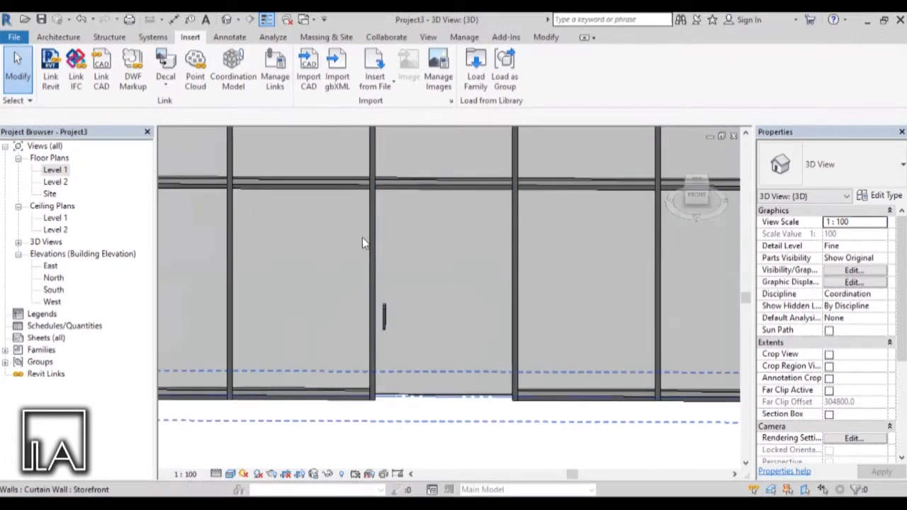
Open the Level 1 floor plan and unpin the curtain grid line on the door's handle side
{"action": "double_click", "coordinate": [56, 170]}
{"action": "scroll", "coordinate": [354, 319], "scroll_direction": "up", "scroll_amount": 3}
{"action": "scroll", "coordinate": [383, 344], "scroll_direction": "up", "scroll_amount": 2}
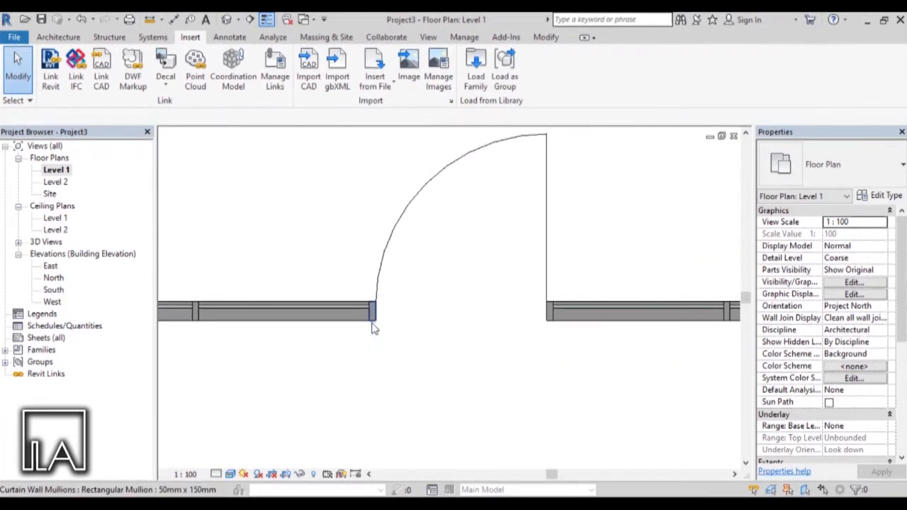
{"action": "left_click", "coordinate": [374, 377]}
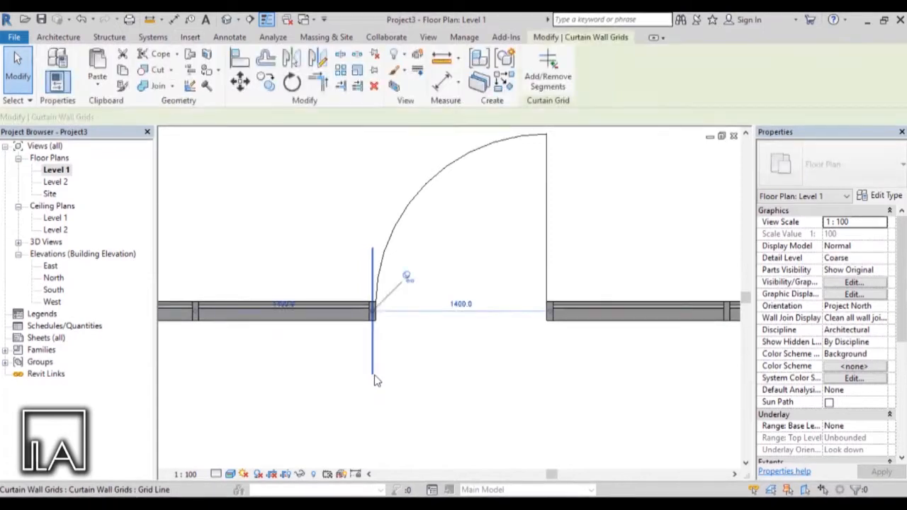
{"action": "scroll", "coordinate": [414, 287], "scroll_direction": "up", "scroll_amount": 1}
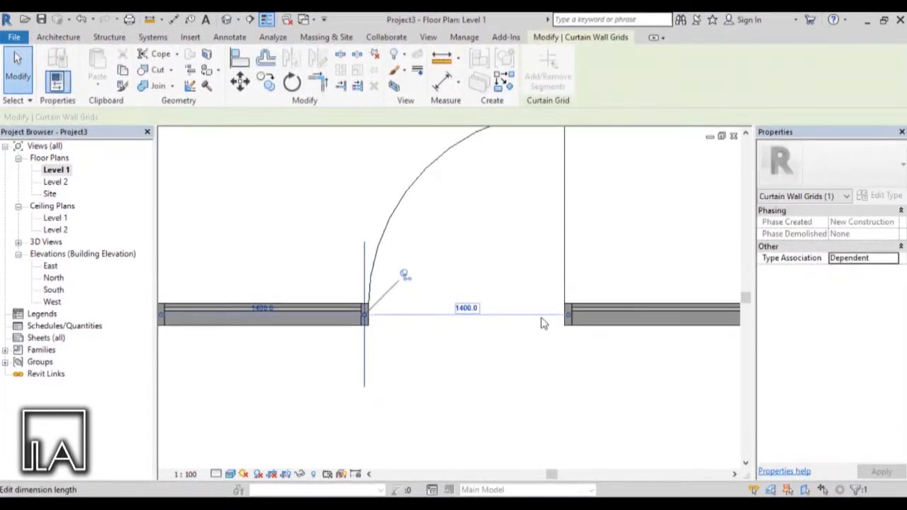
{"action": "left_click", "coordinate": [404, 278]}
Set the spacing between the two grid lines bounding the door to 950 mm
{"action": "left_click", "coordinate": [465, 308]}
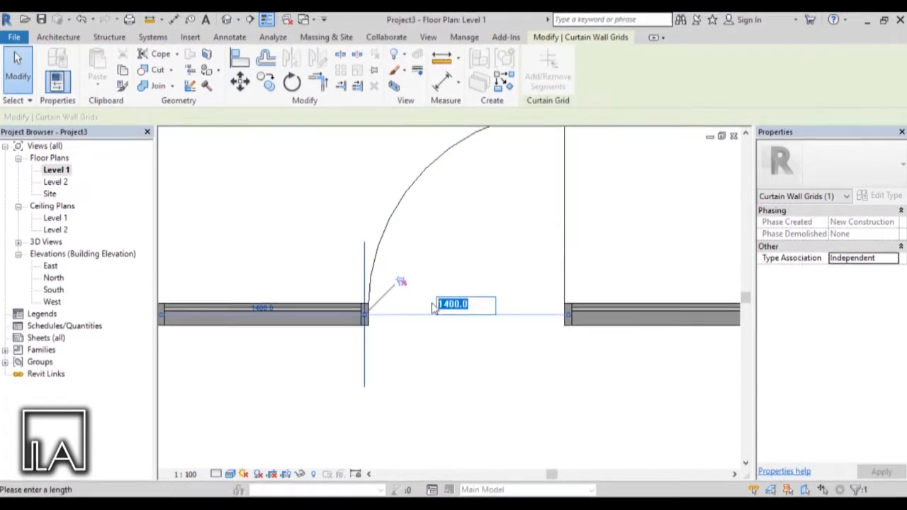
{"action": "type", "text": "950"}
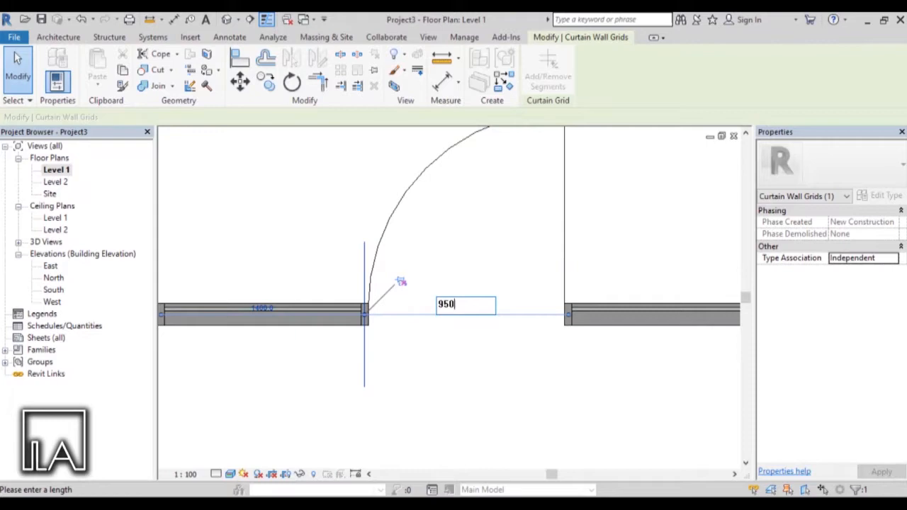
{"action": "key", "text": "Return"}
{"action": "left_click", "coordinate": [467, 356]}
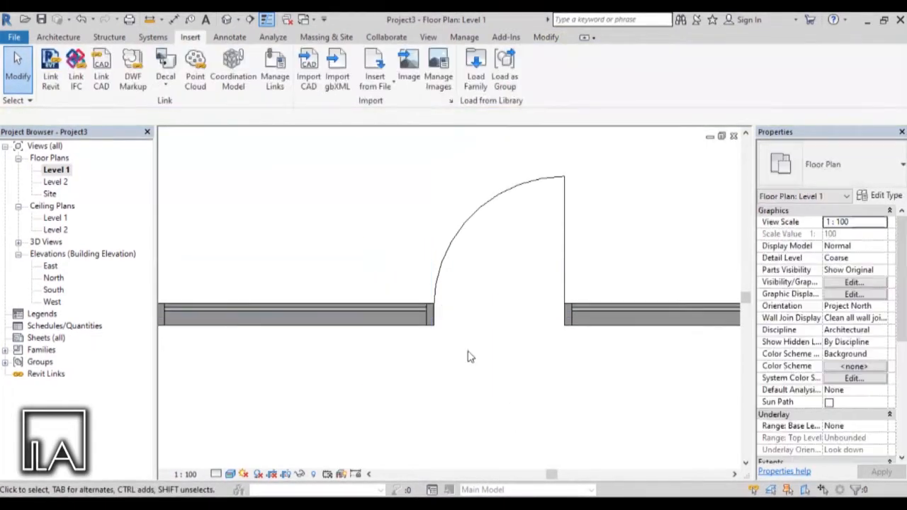
Examine the resized door and the neighbouring bottom-row panels in the 3D view
{"action": "left_click", "coordinate": [226, 19]}
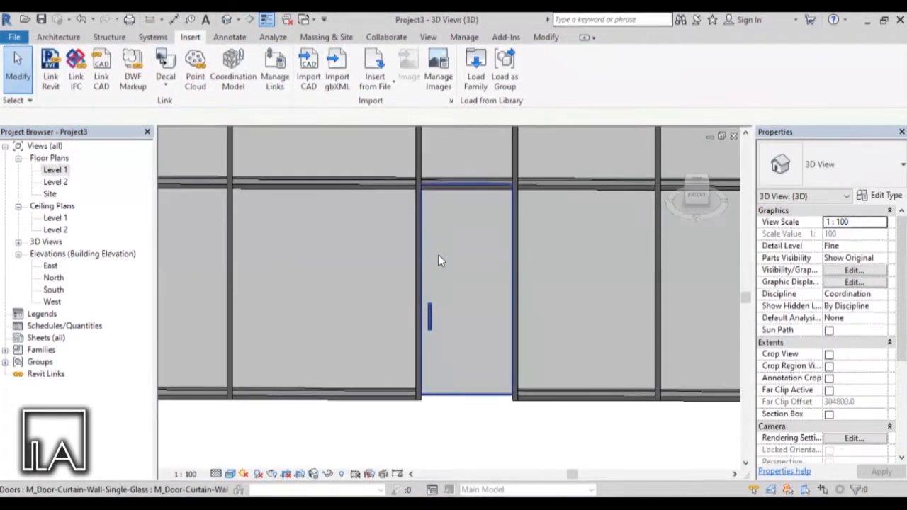
{"action": "middle_click_drag", "start_coordinate": [464, 309], "coordinate": [415, 253], "text": "shift"}
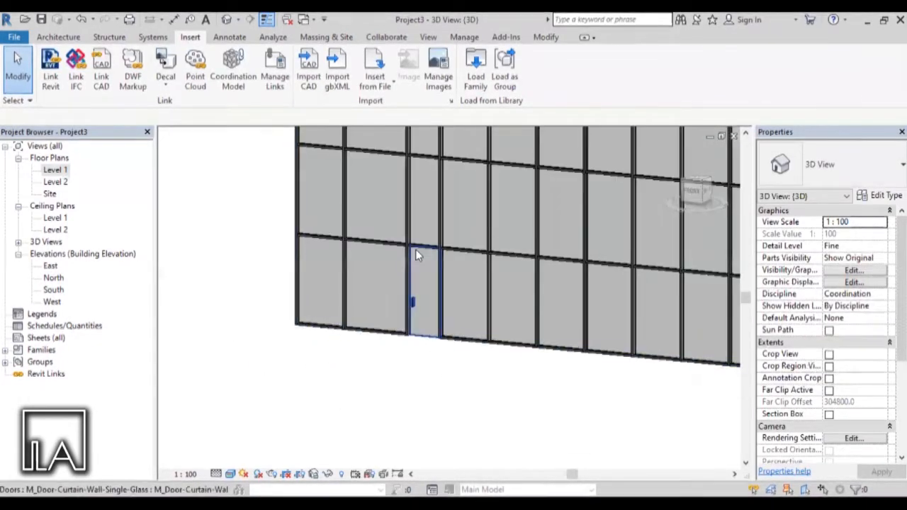
{"action": "scroll", "coordinate": [415, 253], "scroll_direction": "up", "scroll_amount": 2}
{"action": "middle_click_drag", "start_coordinate": [442, 462], "coordinate": [497, 462], "text": "shift"}
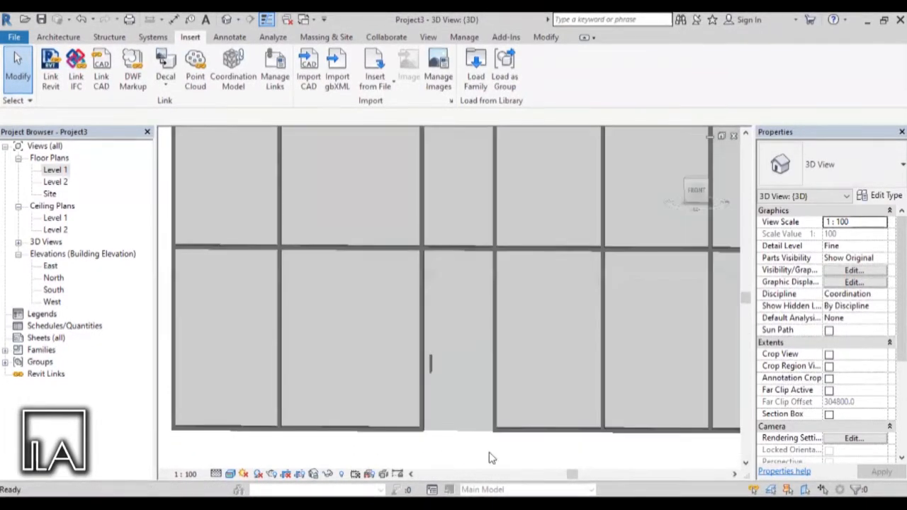
{"action": "scroll", "coordinate": [507, 338], "scroll_direction": "down", "scroll_amount": 1}
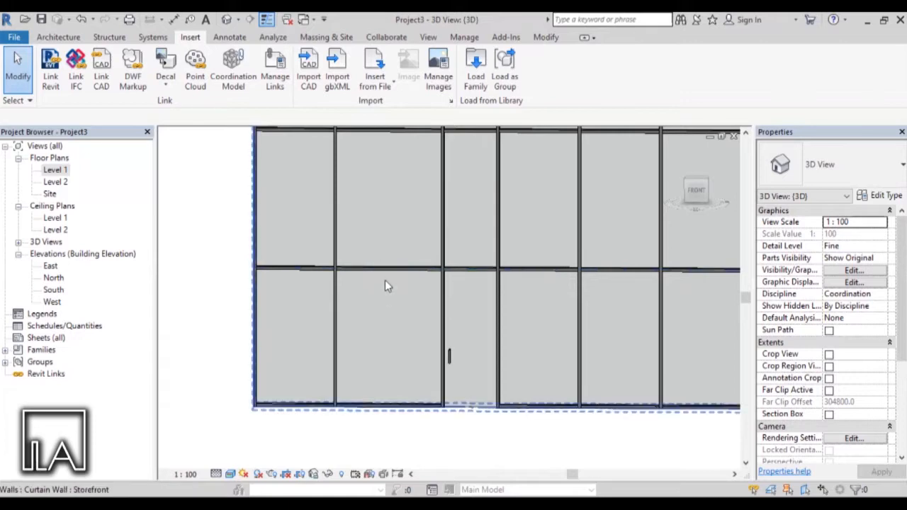
{"action": "scroll", "coordinate": [390, 302], "scroll_direction": "up", "scroll_amount": 1}
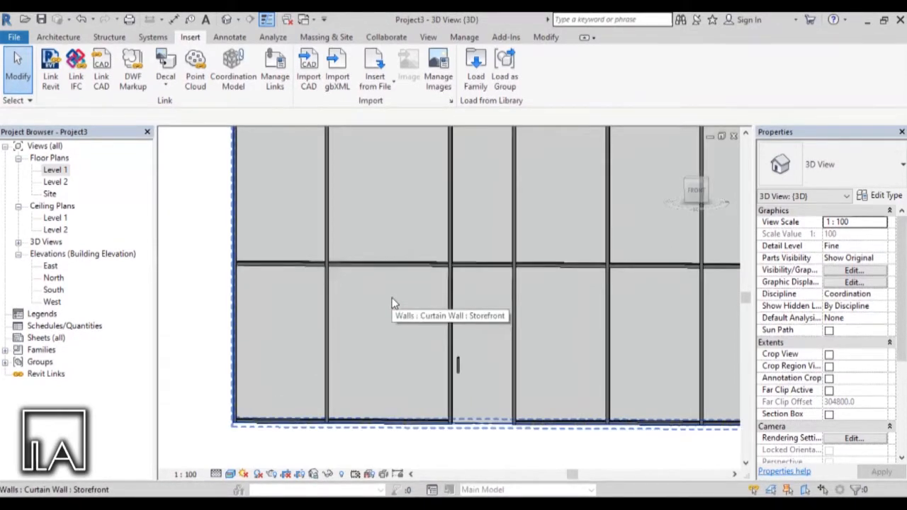
{"action": "scroll", "coordinate": [376, 290], "scroll_direction": "down", "scroll_amount": 2}
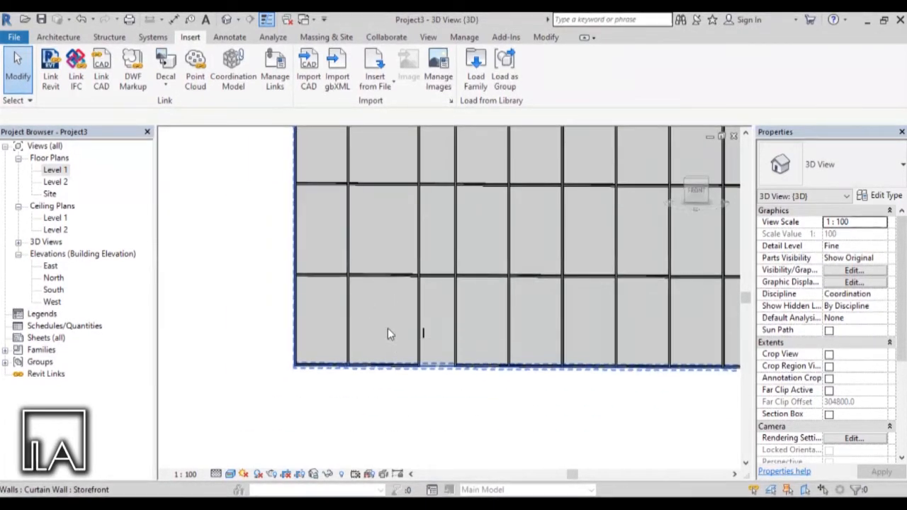
{"action": "scroll", "coordinate": [621, 370], "scroll_direction": "up", "scroll_amount": 2}
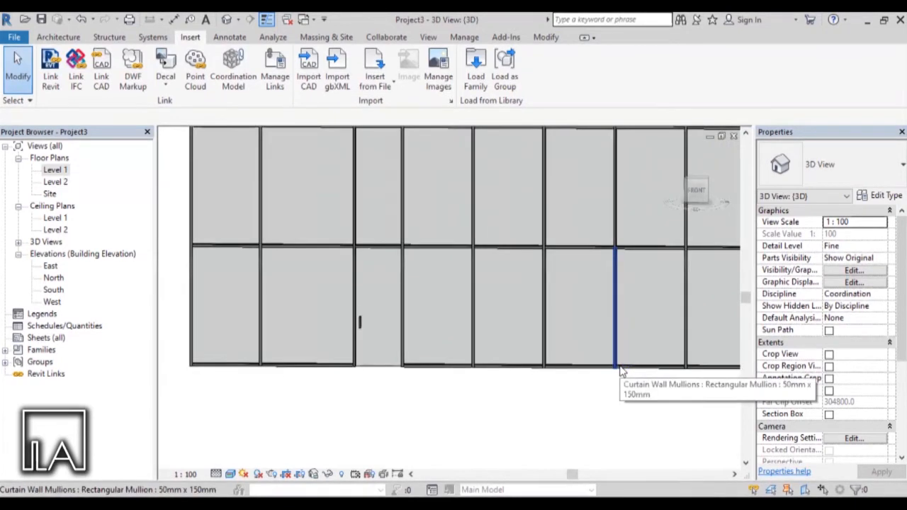
{"action": "scroll", "coordinate": [559, 330], "scroll_direction": "up", "scroll_amount": 2}
{"action": "scroll", "coordinate": [555, 257], "scroll_direction": "up", "scroll_amount": 3}
{"action": "scroll", "coordinate": [420, 208], "scroll_direction": "down", "scroll_amount": 2}
{"action": "scroll", "coordinate": [550, 326], "scroll_direction": "up", "scroll_amount": 2}
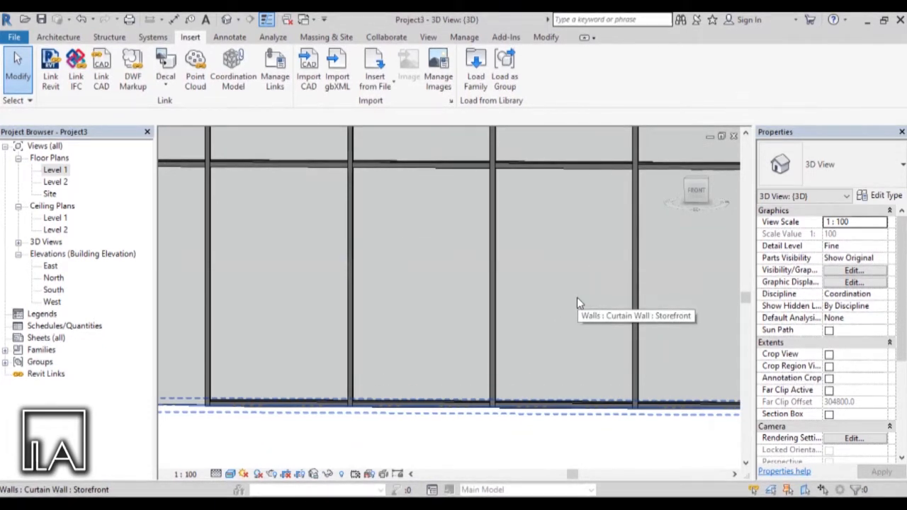
In the Level 1 plan, unpin the first grid line beyond the door's hinge side and set its distance to the following grid line to 850 mm
{"action": "double_click", "coordinate": [55, 171]}
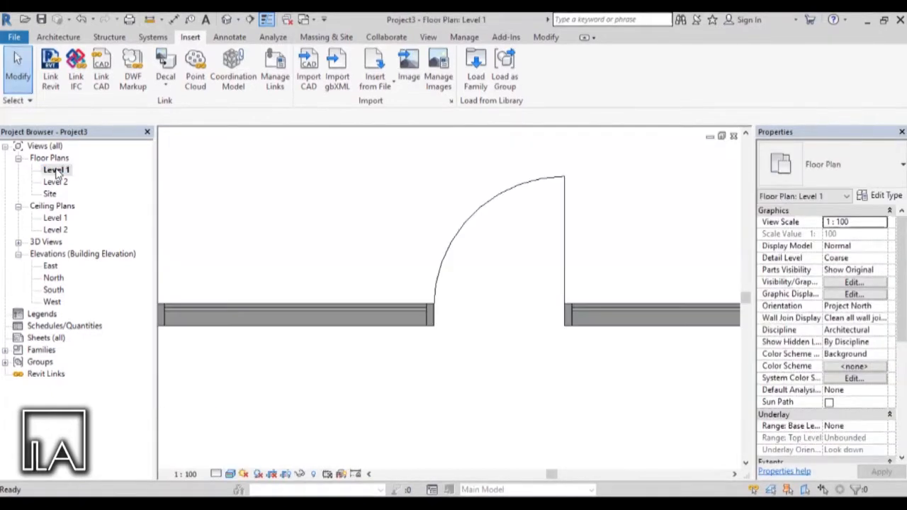
{"action": "scroll", "coordinate": [487, 311], "scroll_direction": "down", "scroll_amount": 3}
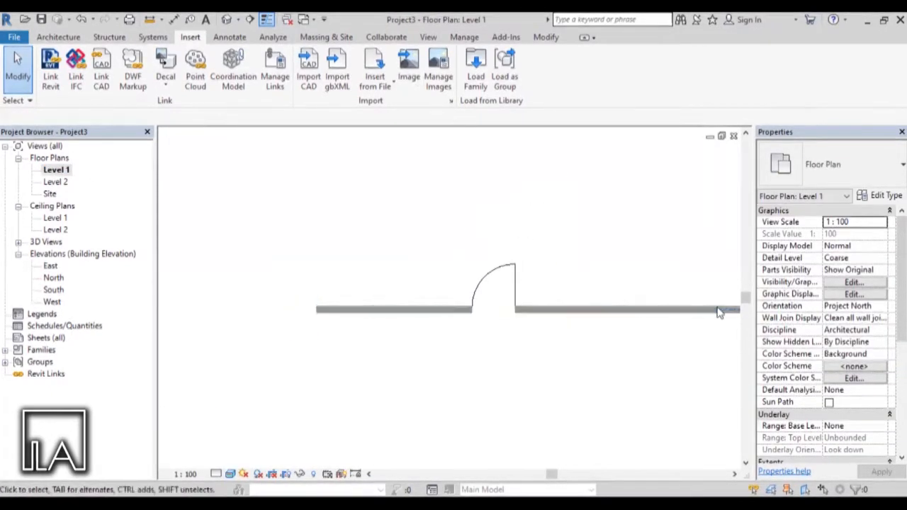
{"action": "scroll", "coordinate": [696, 318], "scroll_direction": "up", "scroll_amount": 5}
{"action": "scroll", "coordinate": [715, 316], "scroll_direction": "up", "scroll_amount": 1}
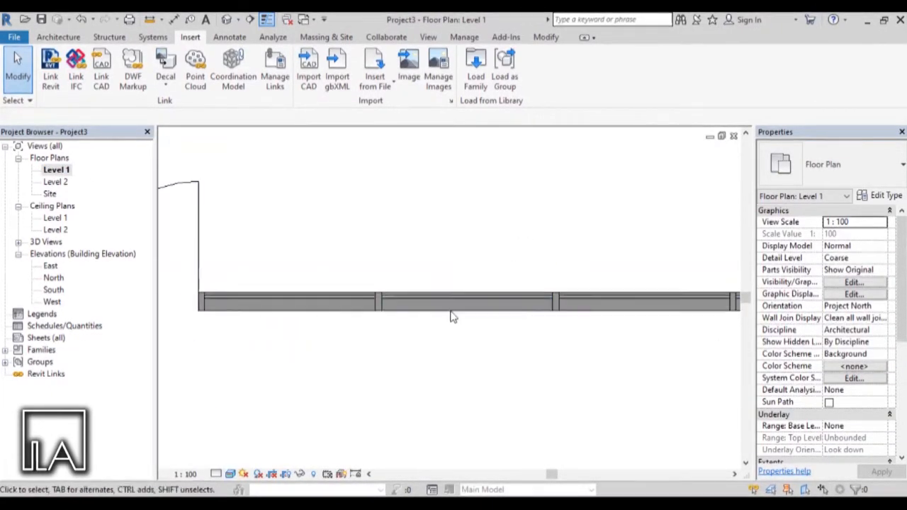
{"action": "scroll", "coordinate": [454, 315], "scroll_direction": "down", "scroll_amount": 1}
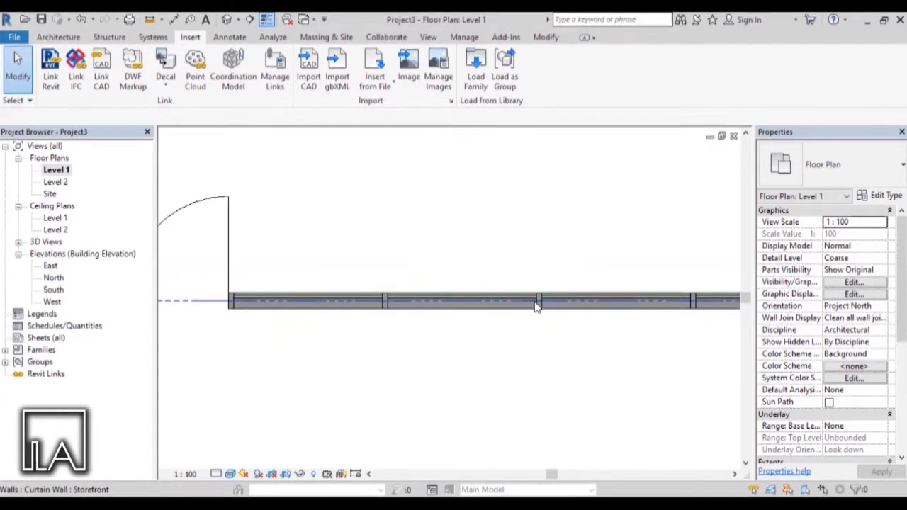
{"action": "scroll", "coordinate": [382, 312], "scroll_direction": "up", "scroll_amount": 2}
{"action": "left_click", "coordinate": [387, 327]}
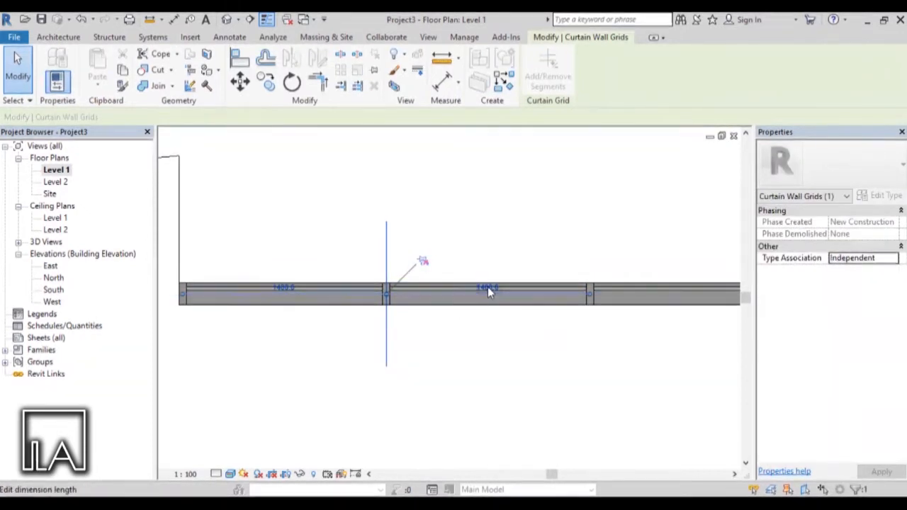
{"action": "left_click", "coordinate": [488, 289]}
{"action": "type", "text": "850"}
{"action": "key", "text": "Return"}
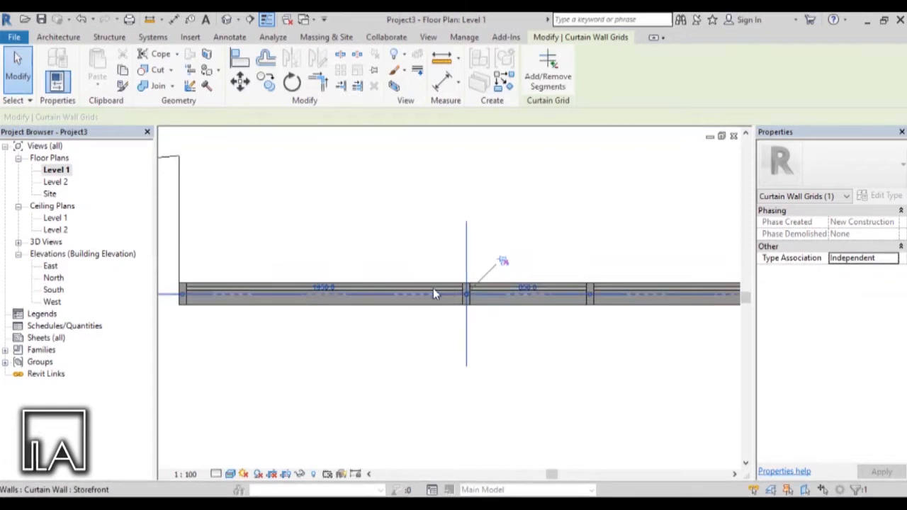
Unpin the grid line bounding the adjacent panel and set its spacing from the middle grid line to 850 mm
{"action": "scroll", "coordinate": [333, 281], "scroll_direction": "down", "scroll_amount": 1}
{"action": "middle_click_drag", "start_coordinate": [719, 348], "coordinate": [629, 332]}
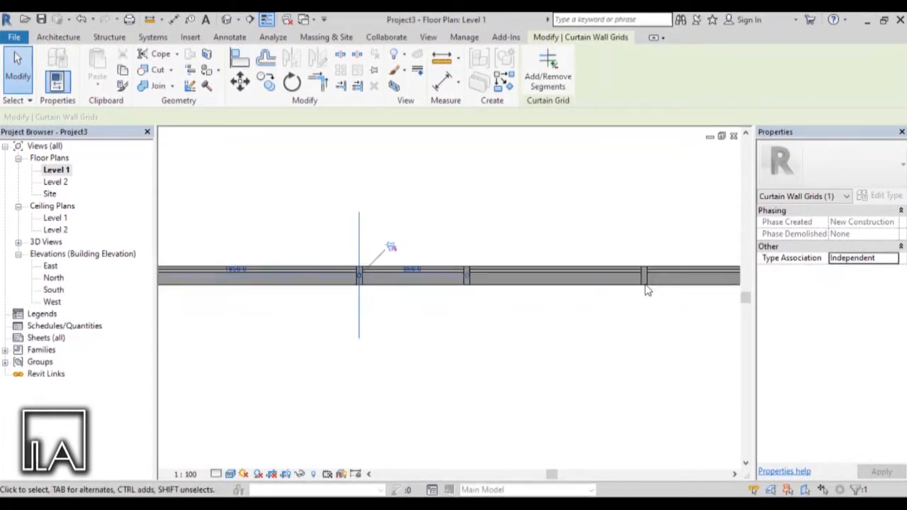
{"action": "left_click", "coordinate": [644, 290]}
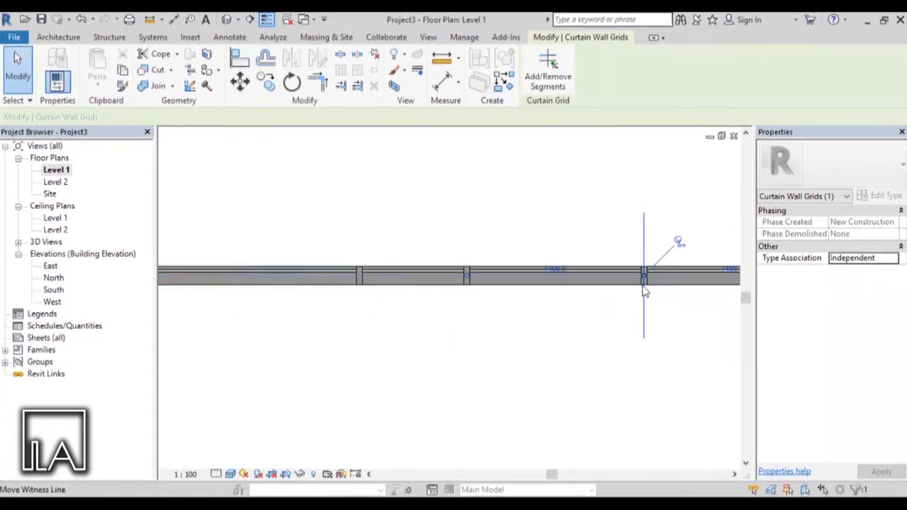
{"action": "left_click", "coordinate": [555, 267]}
{"action": "left_click_drag", "start_coordinate": [563, 264], "coordinate": [482, 260]}
{"action": "type", "text": "850"}
{"action": "key", "text": "Return"}
{"action": "left_click", "coordinate": [489, 177]}
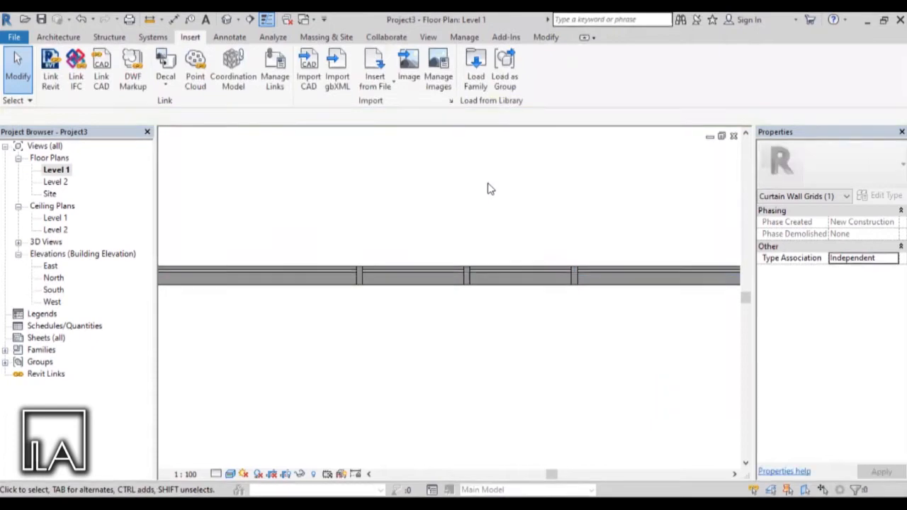
Examine the two adjacent narrowed panels in the 3D view
{"action": "left_click", "coordinate": [226, 20]}
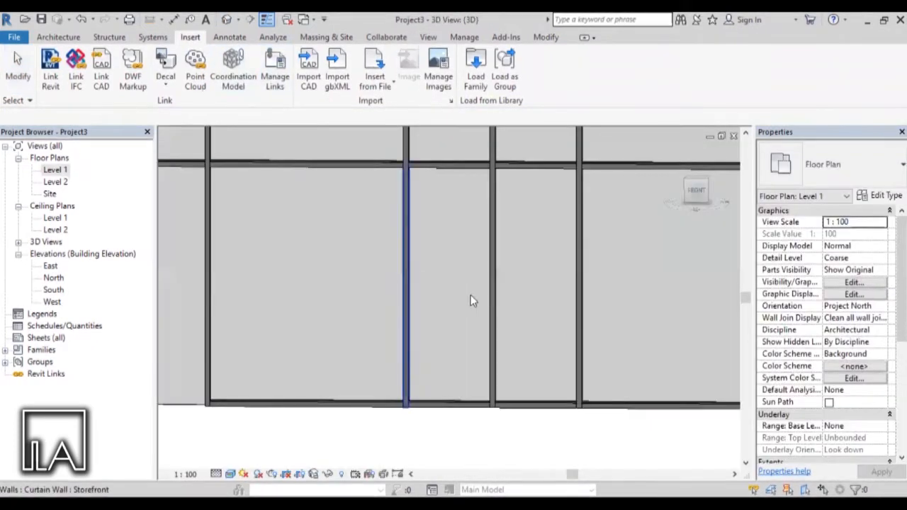
{"action": "scroll", "coordinate": [492, 336], "scroll_direction": "down", "scroll_amount": 4}
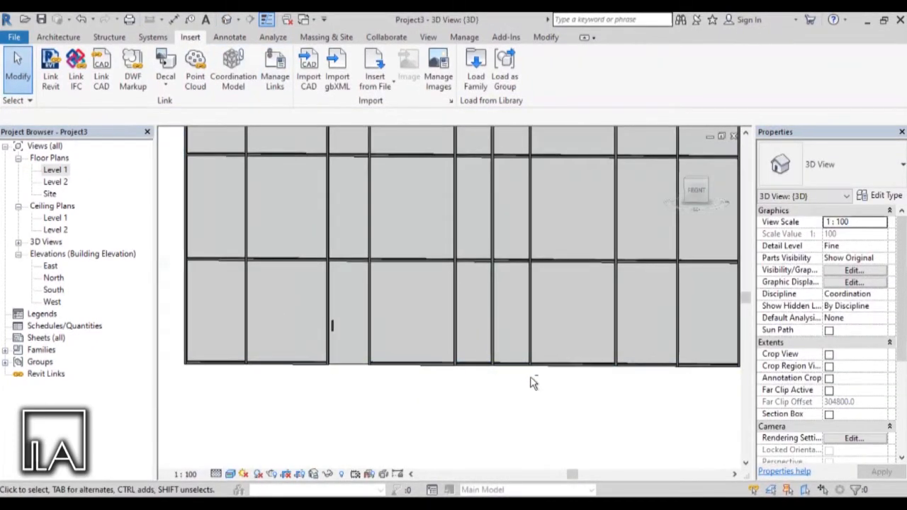
{"action": "middle_click_drag", "start_coordinate": [536, 402], "coordinate": [561, 404], "text": "shift"}
{"action": "scroll", "coordinate": [508, 307], "scroll_direction": "up", "scroll_amount": 5}
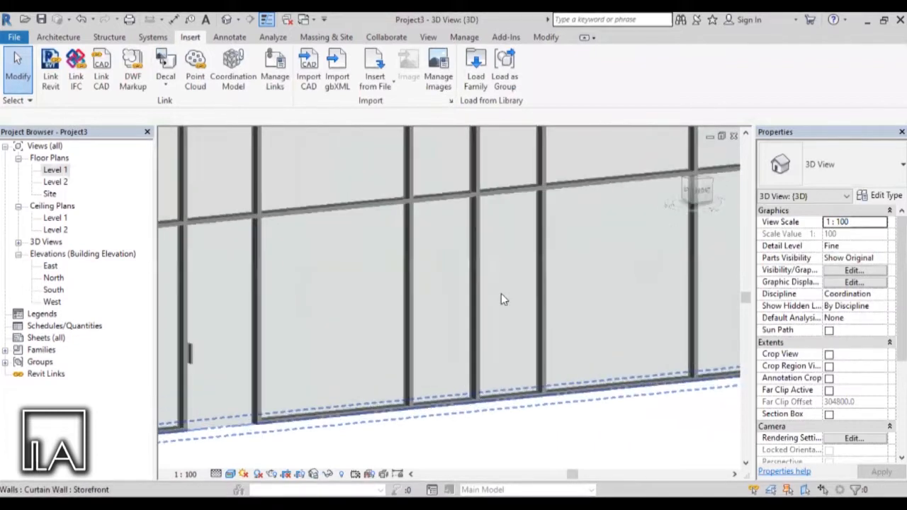
{"action": "middle_click_drag", "start_coordinate": [519, 403], "coordinate": [495, 406], "text": "shift"}
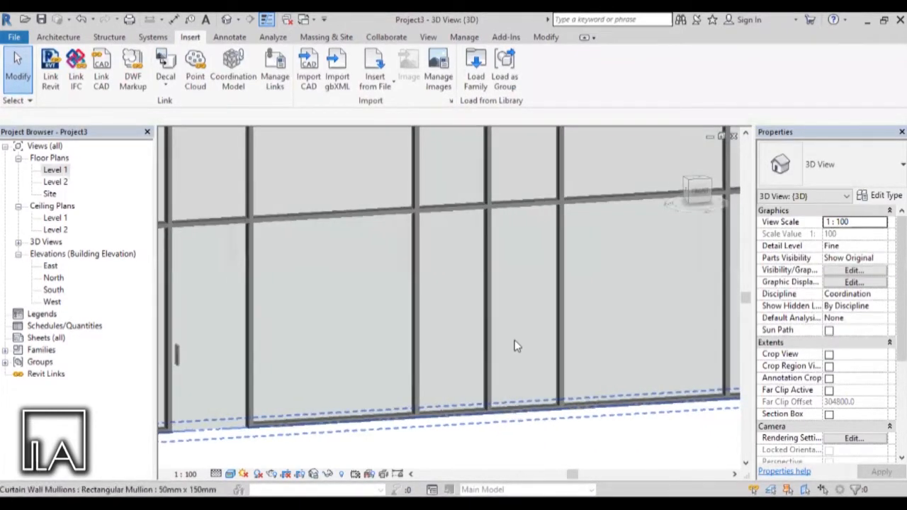
{"action": "scroll", "coordinate": [460, 338], "scroll_direction": "down", "scroll_amount": 1}
{"action": "scroll", "coordinate": [458, 338], "scroll_direction": "up", "scroll_amount": 2}
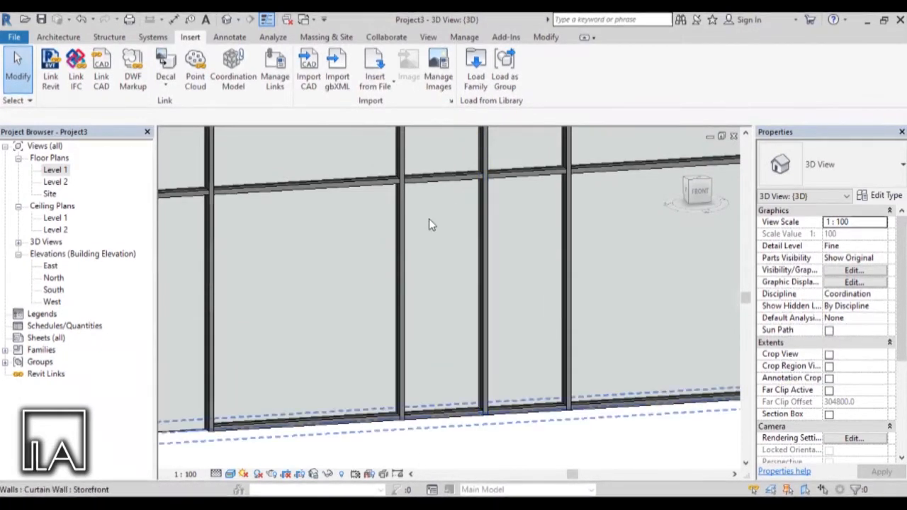
Remove the bottom-row segment of the vertical grid line between the two narrowed panels, merging them into one panel
{"action": "scroll", "coordinate": [495, 336], "scroll_direction": "down", "scroll_amount": 3}
{"action": "scroll", "coordinate": [492, 309], "scroll_direction": "up", "scroll_amount": 1}
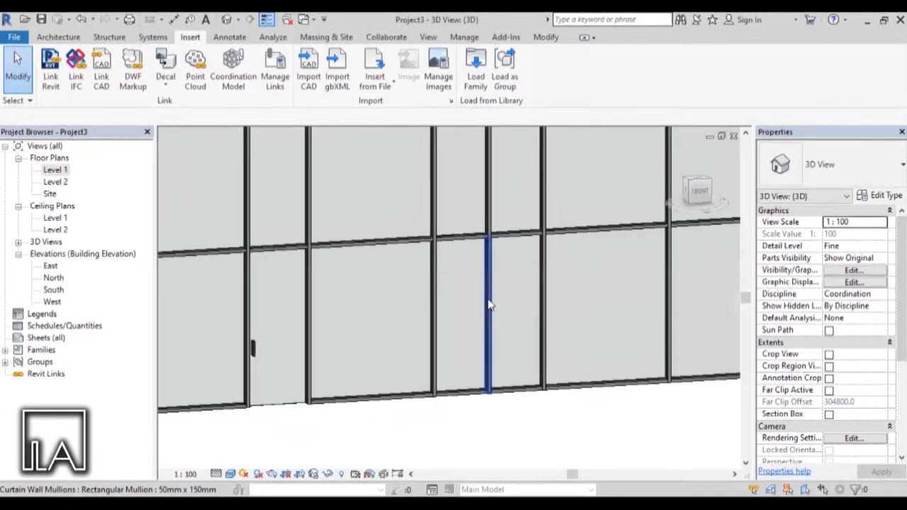
{"action": "key", "text": "Tab"}
{"action": "key", "text": "Tab"}
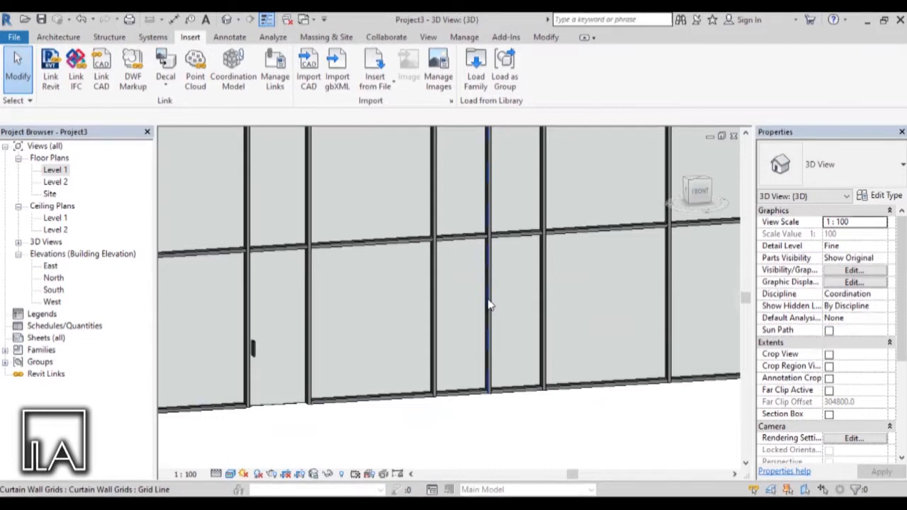
{"action": "left_click", "coordinate": [489, 305]}
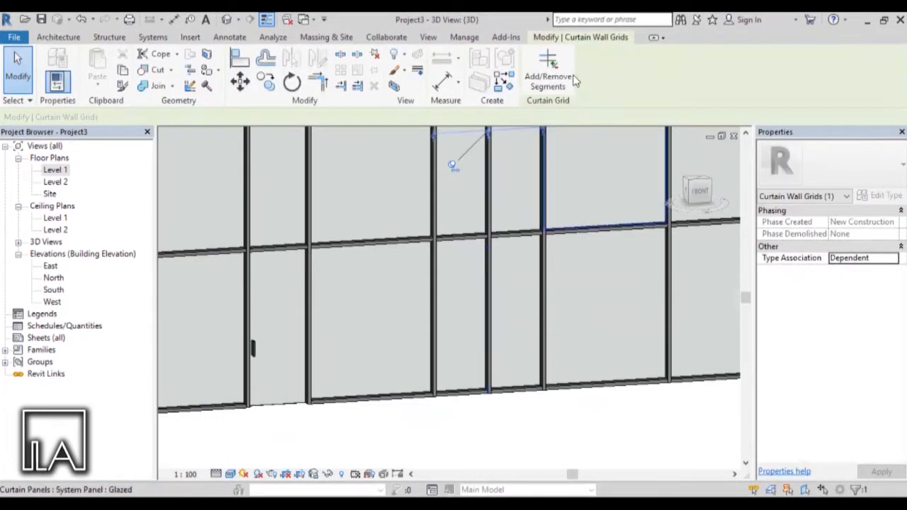
{"action": "left_click", "coordinate": [537, 86]}
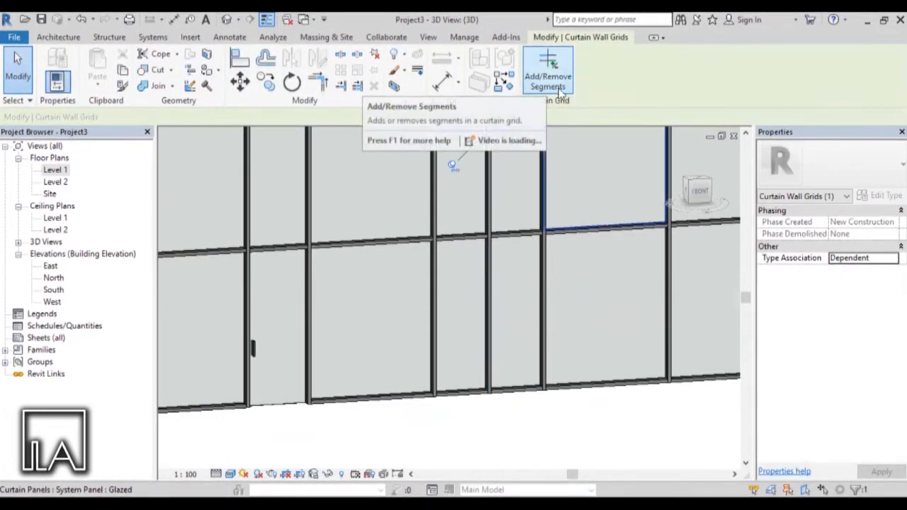
{"action": "left_click", "coordinate": [550, 69]}
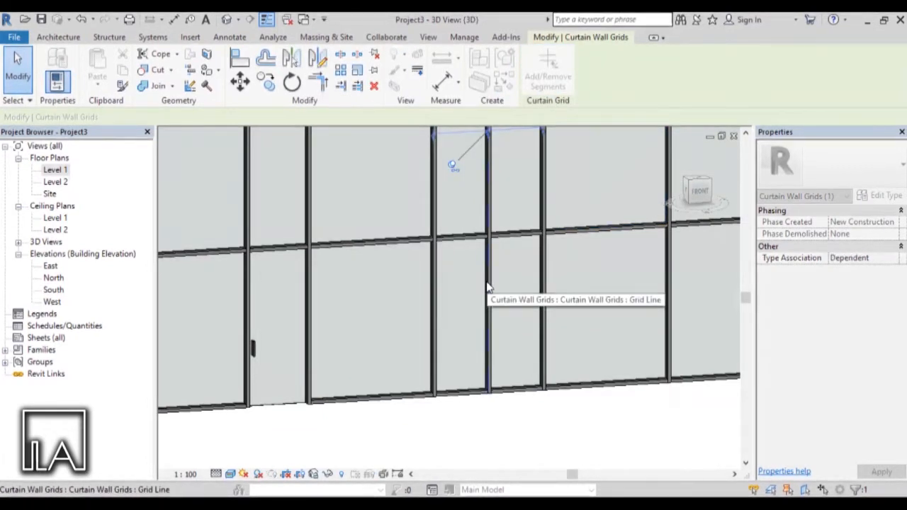
{"action": "middle_click_drag", "start_coordinate": [486, 287], "coordinate": [459, 287], "text": "shift"}
{"action": "scroll", "coordinate": [467, 285], "scroll_direction": "up", "scroll_amount": 5}
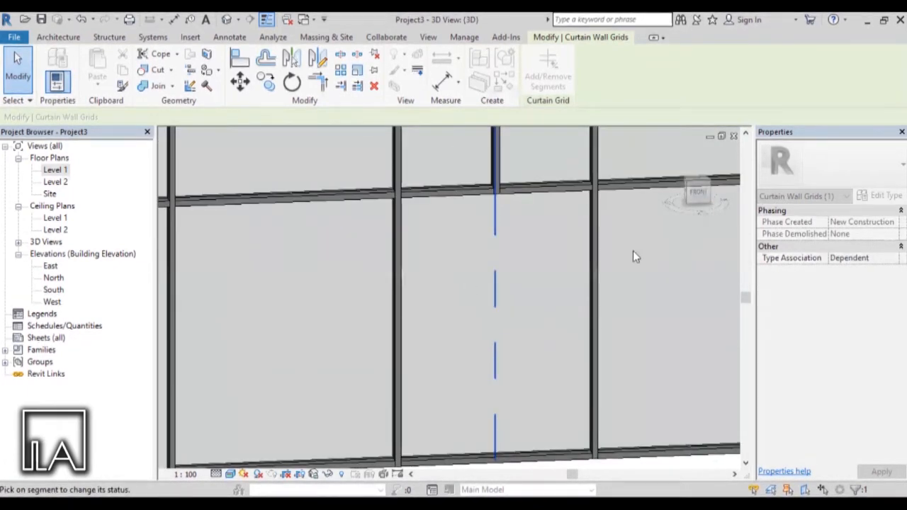
{"action": "scroll", "coordinate": [597, 267], "scroll_direction": "down", "scroll_amount": 3}
{"action": "key", "text": "Escape"}
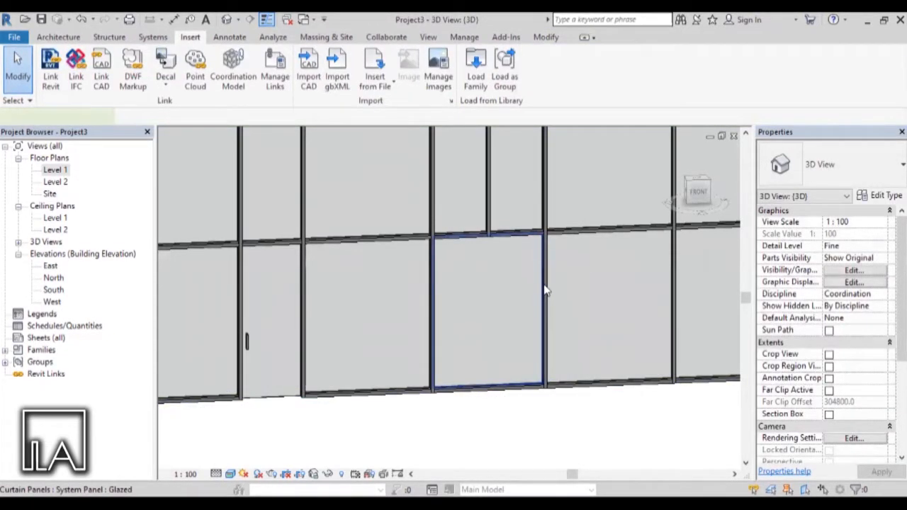
Unpin the merged panel and delete the two unpinned sill mullions along its lower edge
{"action": "left_click", "coordinate": [546, 290]}
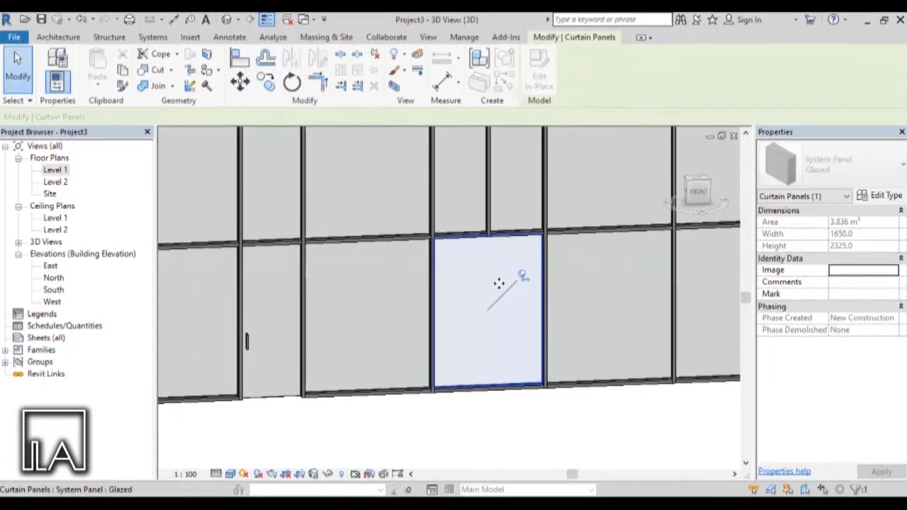
{"action": "left_click", "coordinate": [522, 274]}
{"action": "middle_click_drag", "start_coordinate": [508, 413], "coordinate": [504, 373], "text": "shift"}
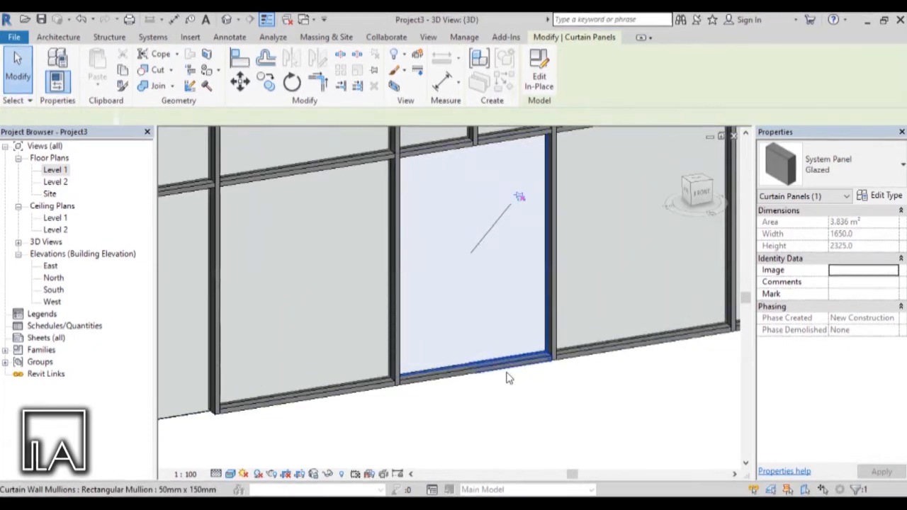
{"action": "left_click", "coordinate": [506, 372]}
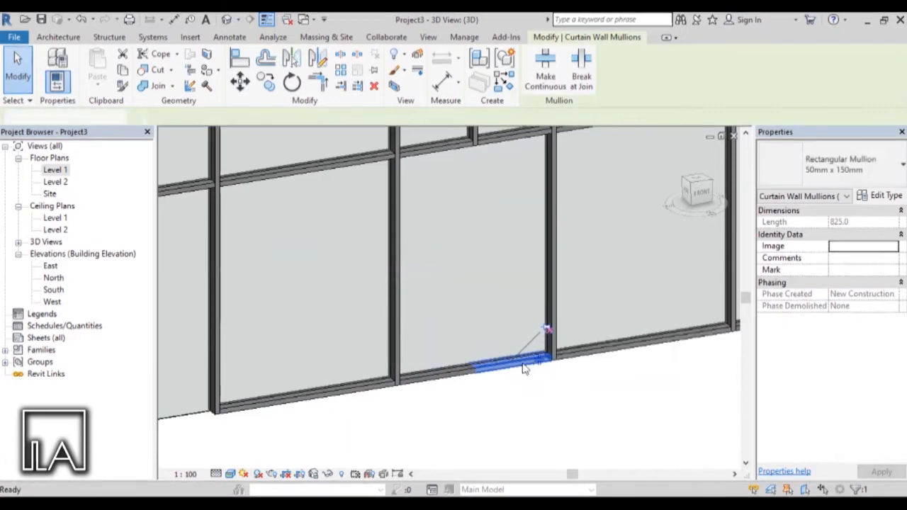
{"action": "key", "text": "Delete"}
{"action": "left_click", "coordinate": [460, 372]}
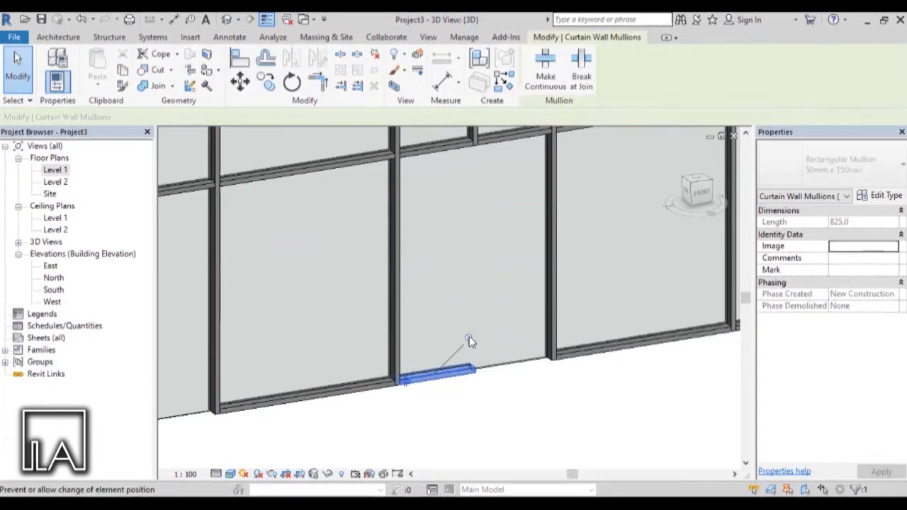
{"action": "left_click", "coordinate": [468, 339]}
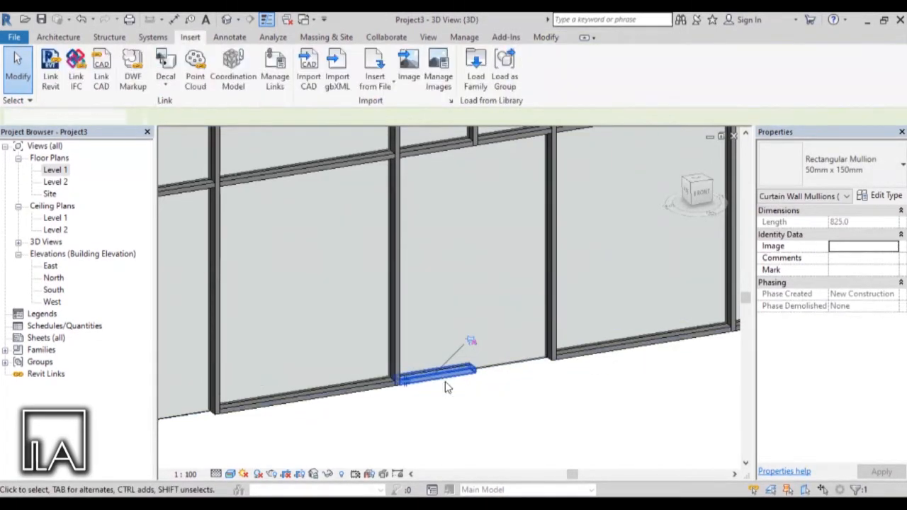
{"action": "key", "text": "Delete"}
Change the merged glazed panel's type to M_Door-Curtain-Wall-Double-Storefront
{"action": "scroll", "coordinate": [454, 357], "scroll_direction": "down", "scroll_amount": 2}
{"action": "key", "text": "Tab"}
{"action": "left_click", "coordinate": [481, 330]}
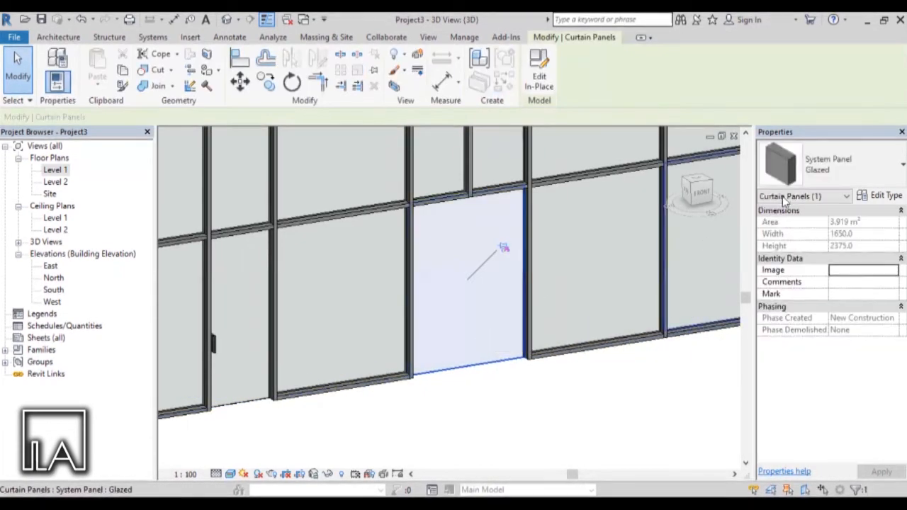
{"action": "left_click", "coordinate": [851, 165]}
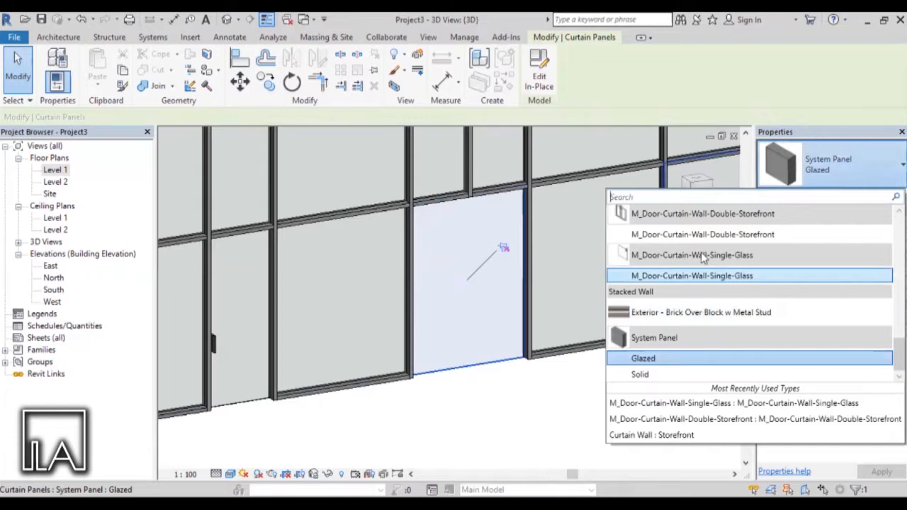
{"action": "left_click", "coordinate": [713, 236]}
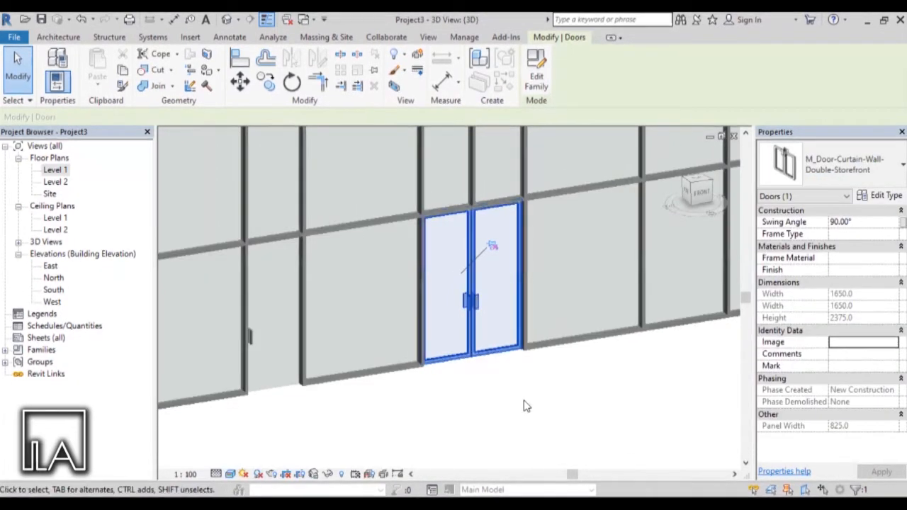
{"action": "left_click", "coordinate": [522, 405]}
{"action": "middle_click_drag", "start_coordinate": [522, 404], "coordinate": [613, 409], "text": "shift"}
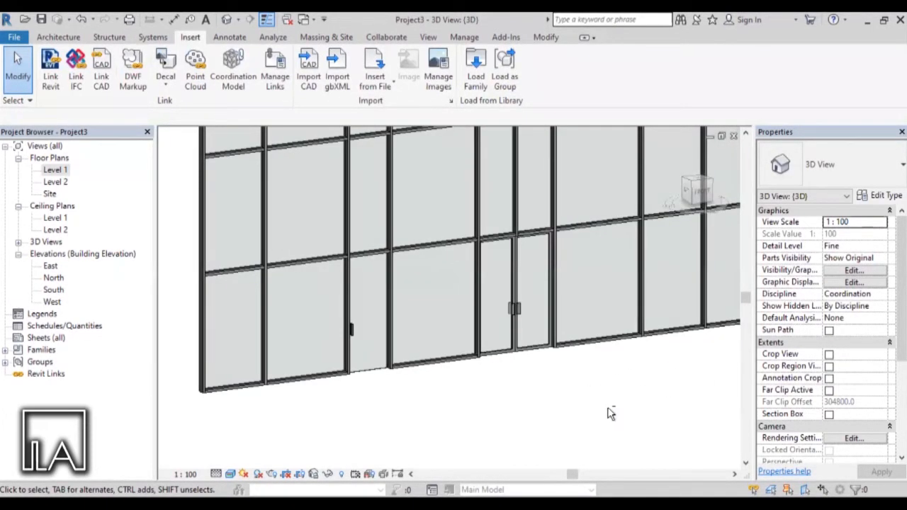
{"action": "middle_click_drag", "start_coordinate": [443, 317], "coordinate": [419, 350], "text": "shift"}
In the Level 1 plan, flip the facing of both the double door and the single door so they swing to the opposite side
{"action": "double_click", "coordinate": [55, 171]}
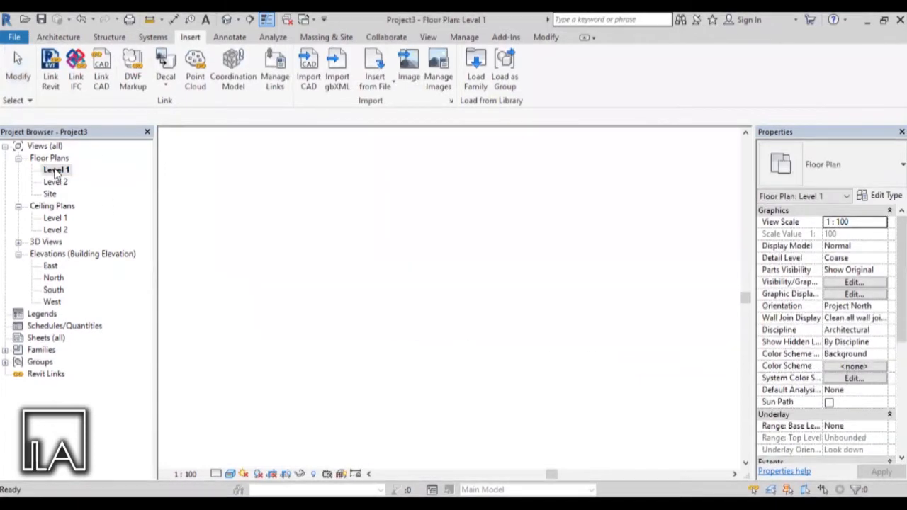
{"action": "scroll", "coordinate": [418, 318], "scroll_direction": "down", "scroll_amount": 3}
{"action": "scroll", "coordinate": [277, 301], "scroll_direction": "up", "scroll_amount": 1}
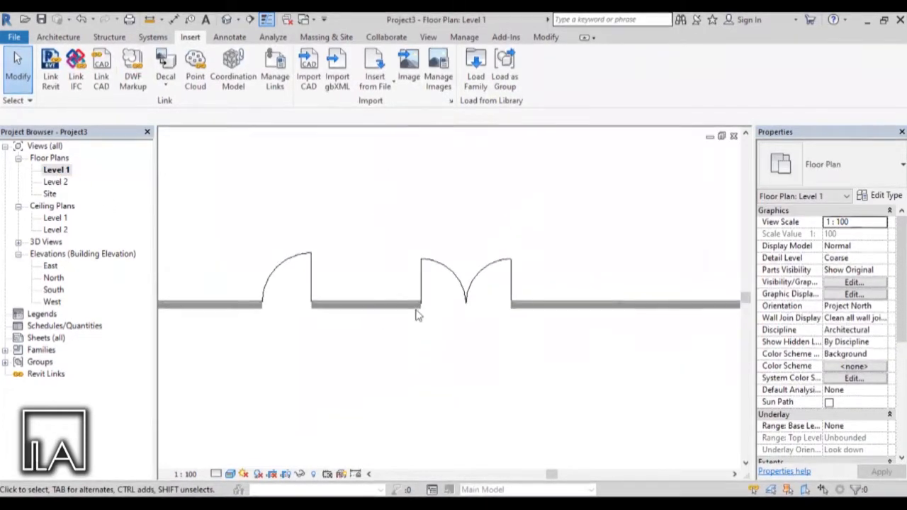
{"action": "scroll", "coordinate": [467, 287], "scroll_direction": "up", "scroll_amount": 1}
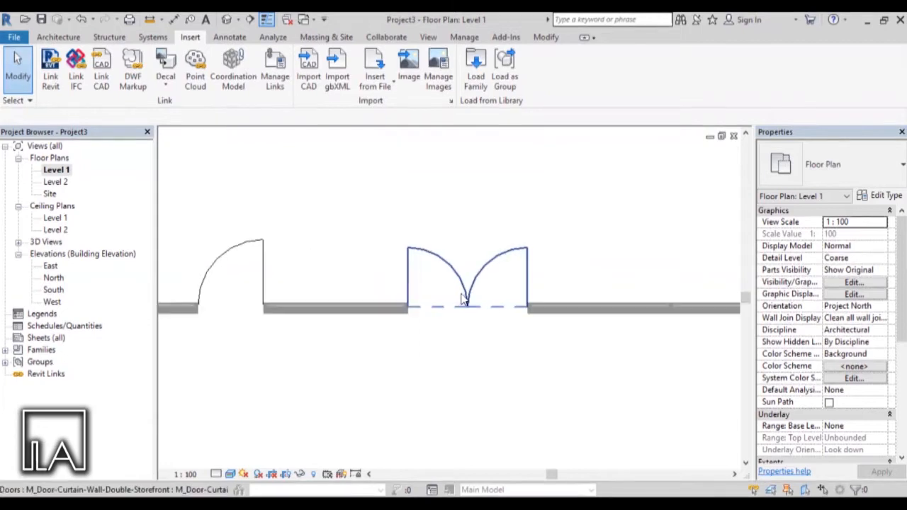
{"action": "left_click", "coordinate": [526, 263]}
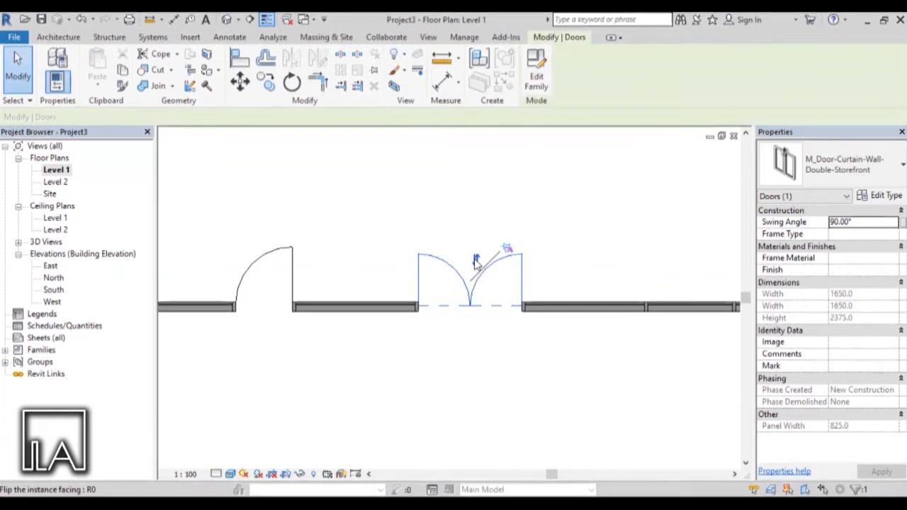
{"action": "left_click", "coordinate": [292, 256]}
{"action": "left_click", "coordinate": [276, 269]}
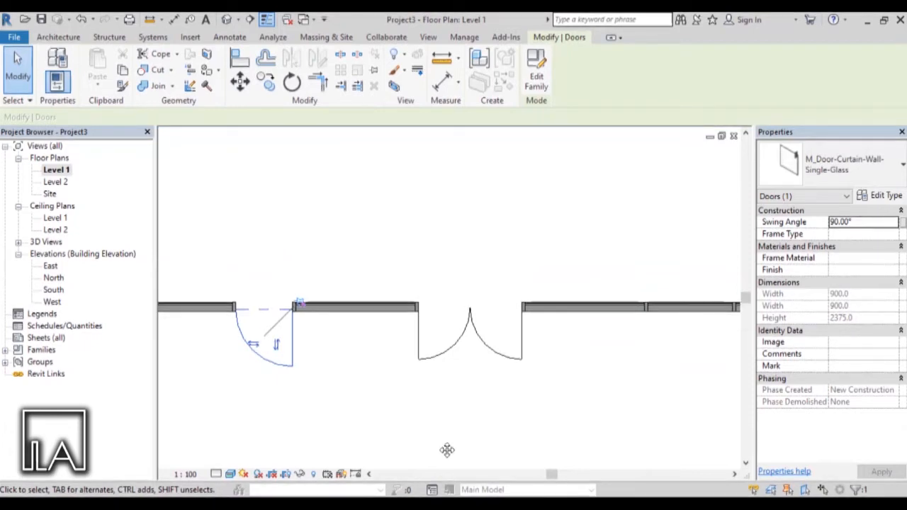
Examine the flipped doors and the remaining bottom-row panels in the 3D view
{"action": "left_click", "coordinate": [226, 21]}
{"action": "scroll", "coordinate": [436, 282], "scroll_direction": "down", "scroll_amount": 3}
{"action": "middle_click_drag", "start_coordinate": [462, 377], "coordinate": [506, 229], "text": "shift"}
{"action": "scroll", "coordinate": [508, 225], "scroll_direction": "up", "scroll_amount": 3}
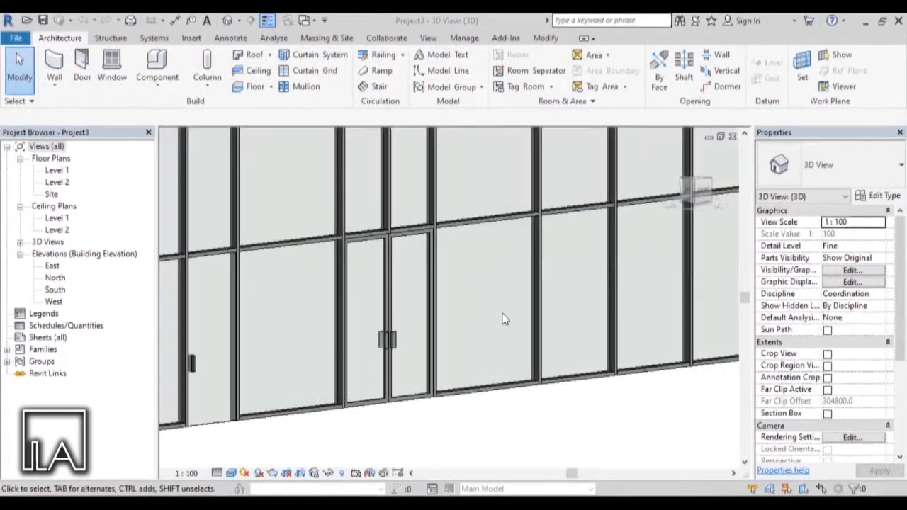
{"action": "scroll", "coordinate": [276, 231], "scroll_direction": "up", "scroll_amount": 5}
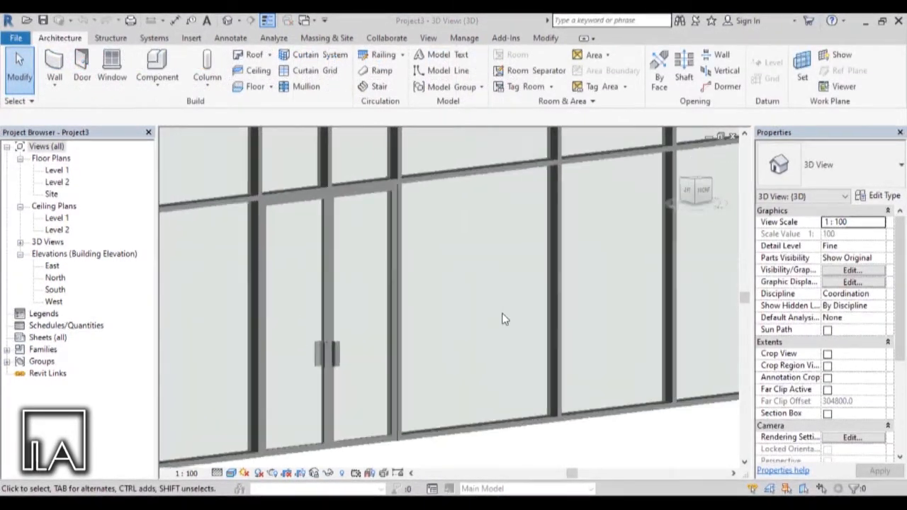
{"action": "scroll", "coordinate": [253, 242], "scroll_direction": "down", "scroll_amount": 3}
{"action": "scroll", "coordinate": [482, 247], "scroll_direction": "up", "scroll_amount": 4}
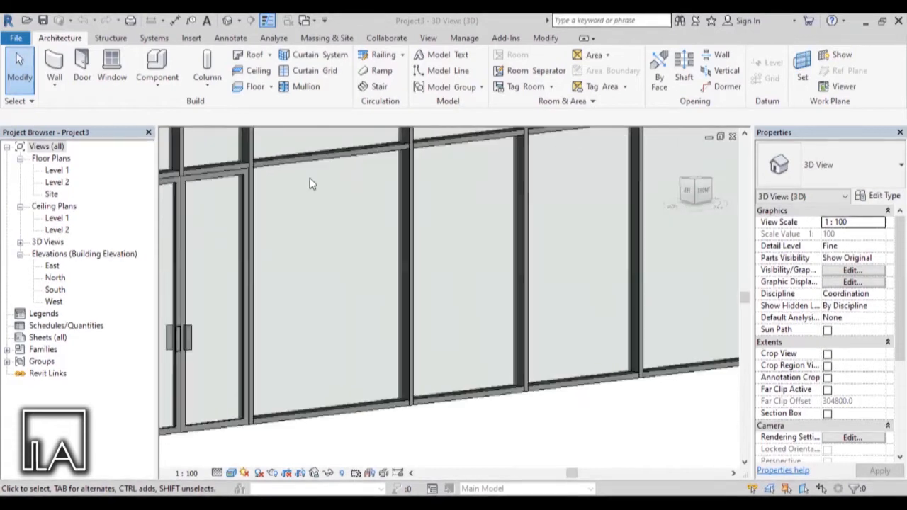
{"action": "scroll", "coordinate": [316, 213], "scroll_direction": "down", "scroll_amount": 3}
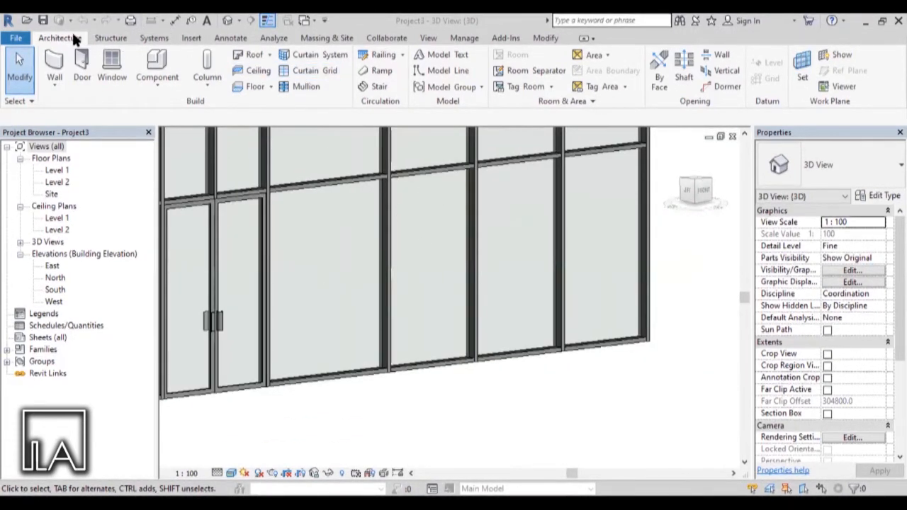
Add a one-segment horizontal curtain grid at the midpoint of the second bottom-row panel beyond the double door, 1200 mm from each edge
{"action": "left_click", "coordinate": [315, 73]}
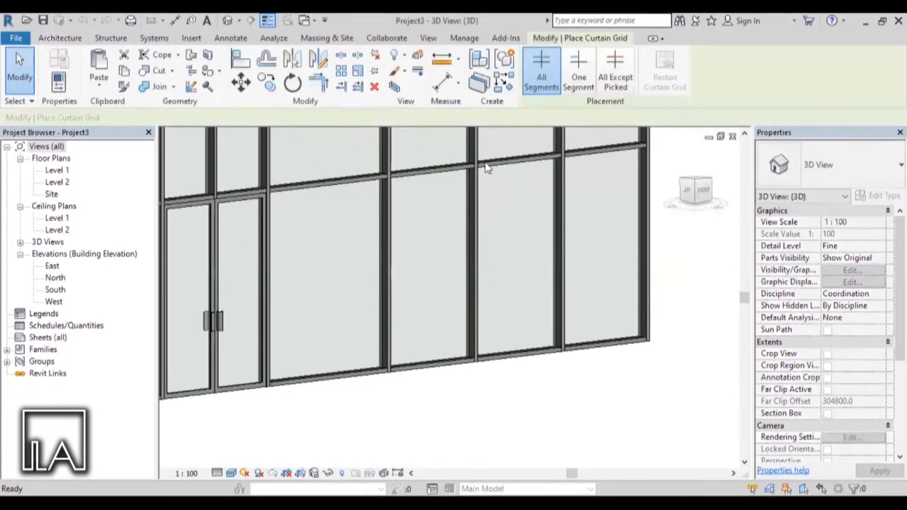
{"action": "left_click", "coordinate": [578, 83]}
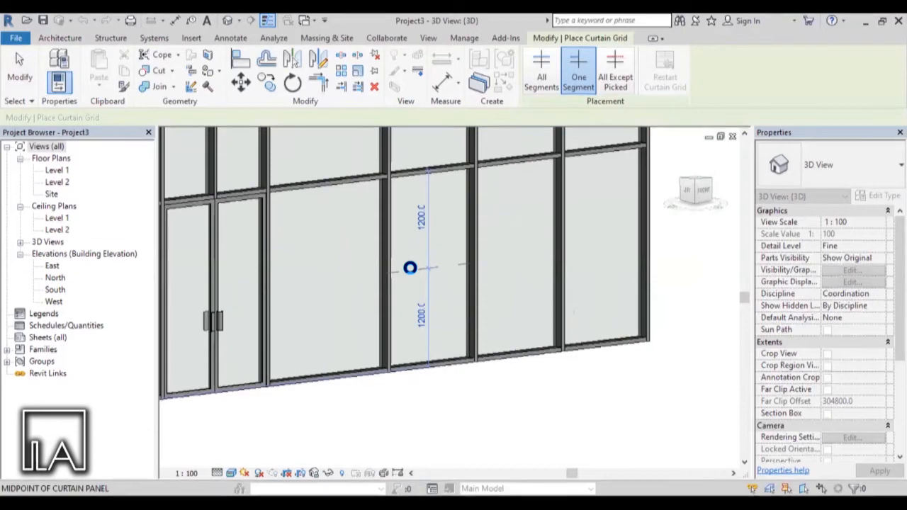
{"action": "scroll", "coordinate": [411, 269], "scroll_direction": "up", "scroll_amount": 3}
{"action": "middle_click_drag", "start_coordinate": [563, 305], "coordinate": [482, 326], "text": "shift"}
{"action": "scroll", "coordinate": [477, 318], "scroll_direction": "down", "scroll_amount": 3}
{"action": "middle_click_drag", "start_coordinate": [550, 334], "coordinate": [508, 291], "text": "shift"}
{"action": "left_click", "coordinate": [524, 224]}
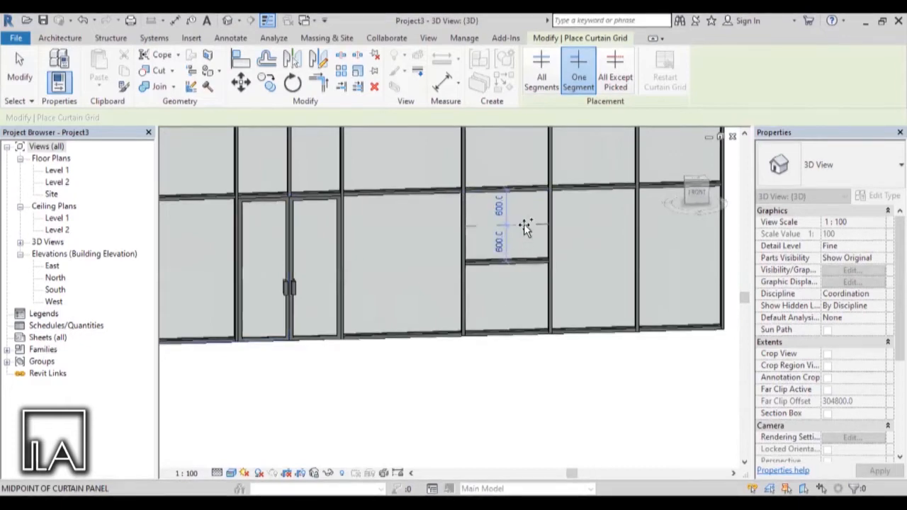
{"action": "key", "text": "Escape"}
Examine the mullions and grid lines around the split panel and inspect the upper glazed panel's properties
{"action": "scroll", "coordinate": [508, 199], "scroll_direction": "up", "scroll_amount": 2}
{"action": "middle_click_drag", "start_coordinate": [504, 276], "coordinate": [555, 348], "text": "shift"}
{"action": "scroll", "coordinate": [464, 182], "scroll_direction": "up", "scroll_amount": 2}
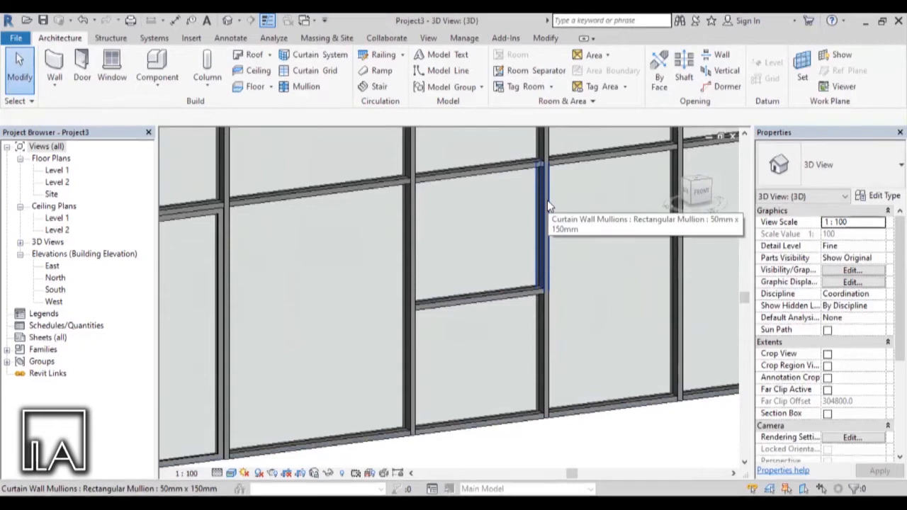
{"action": "key", "text": "Tab"}
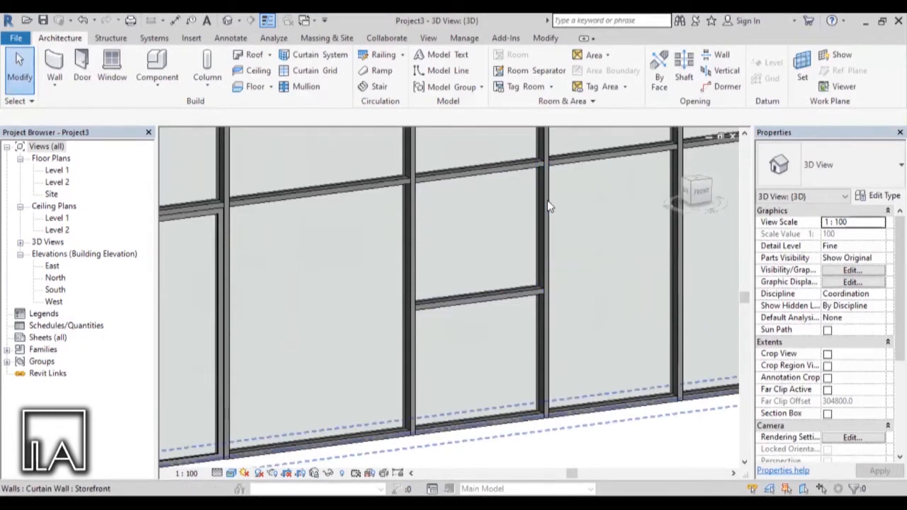
{"action": "key", "text": "Tab"}
{"action": "key", "text": "Tab"}
{"action": "key", "text": "Tab"}
{"action": "key", "text": "Tab"}
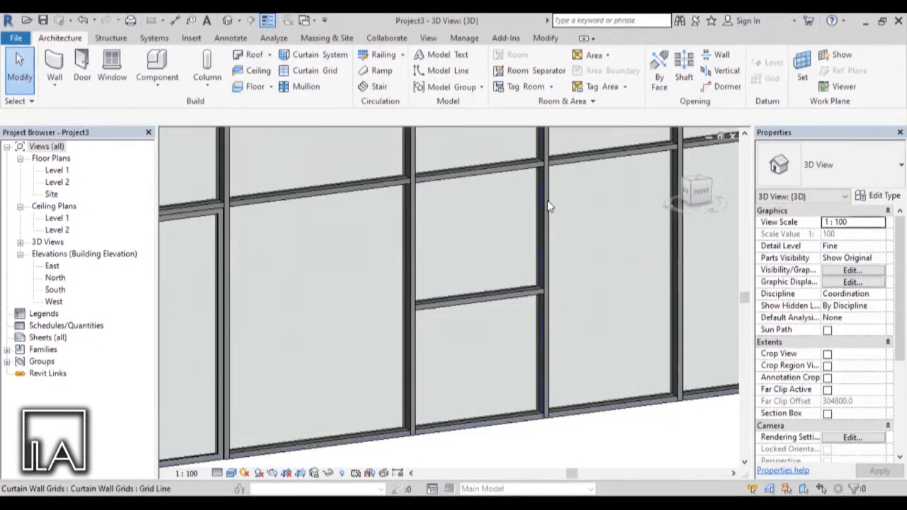
{"action": "key", "text": "Tab"}
{"action": "key", "text": "Tab"}
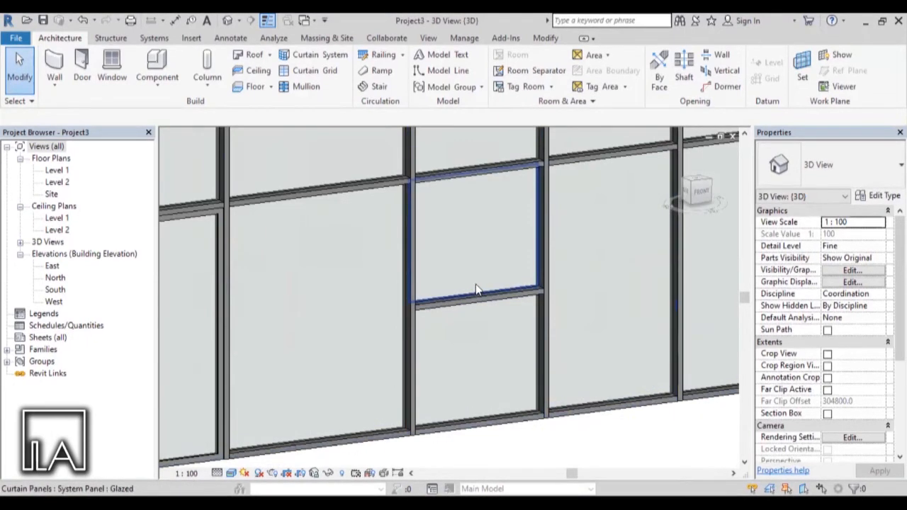
{"action": "left_click", "coordinate": [472, 254]}
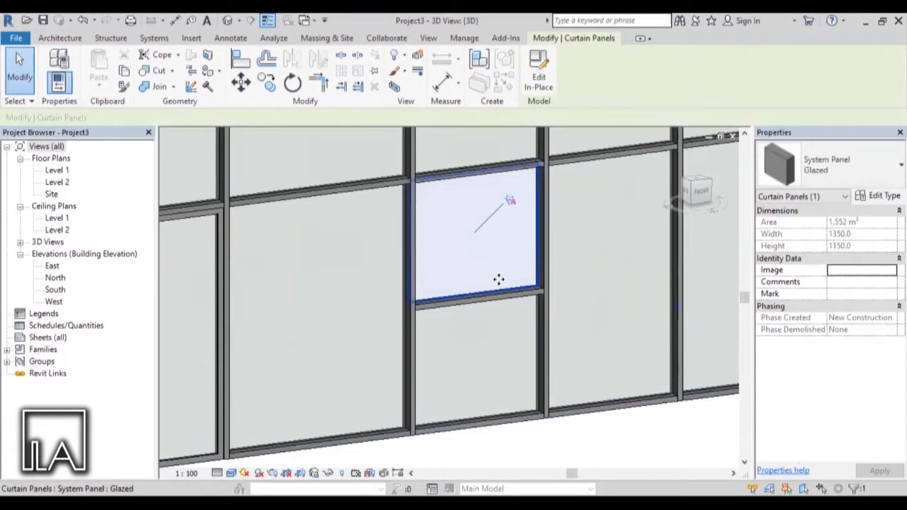
{"action": "scroll", "coordinate": [496, 298], "scroll_direction": "down", "scroll_amount": 2}
{"action": "left_click", "coordinate": [660, 459]}
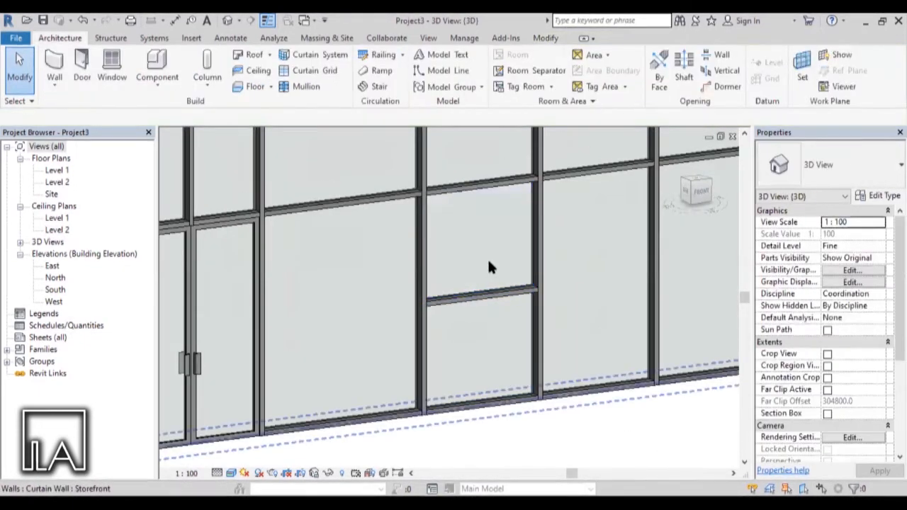
Load the M_Curtain Wall-Awning.rfa family from the Windows folder of the India library
{"action": "left_click", "coordinate": [192, 38]}
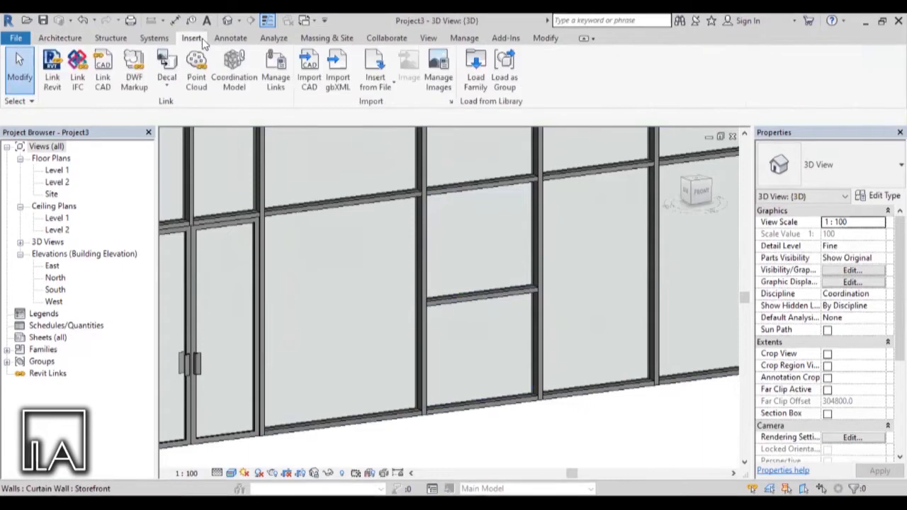
{"action": "left_click", "coordinate": [475, 81]}
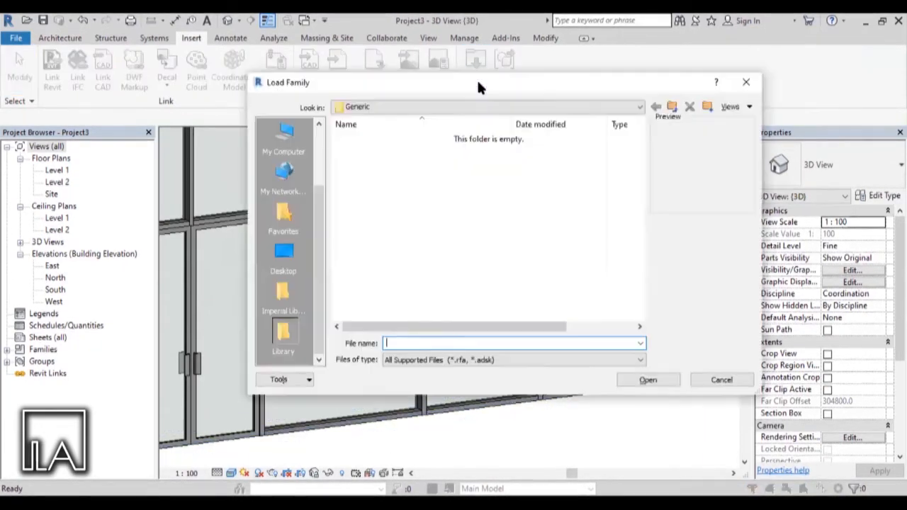
{"action": "left_click", "coordinate": [599, 109]}
{"action": "left_click", "coordinate": [418, 183]}
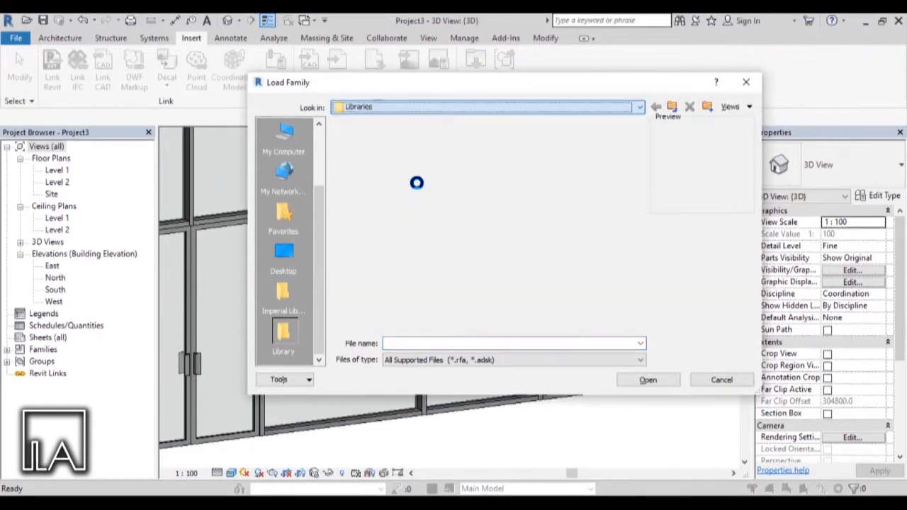
{"action": "left_click", "coordinate": [368, 151]}
{"action": "double_click", "coordinate": [369, 151]}
{"action": "scroll", "coordinate": [416, 262], "scroll_direction": "down", "scroll_amount": 9}
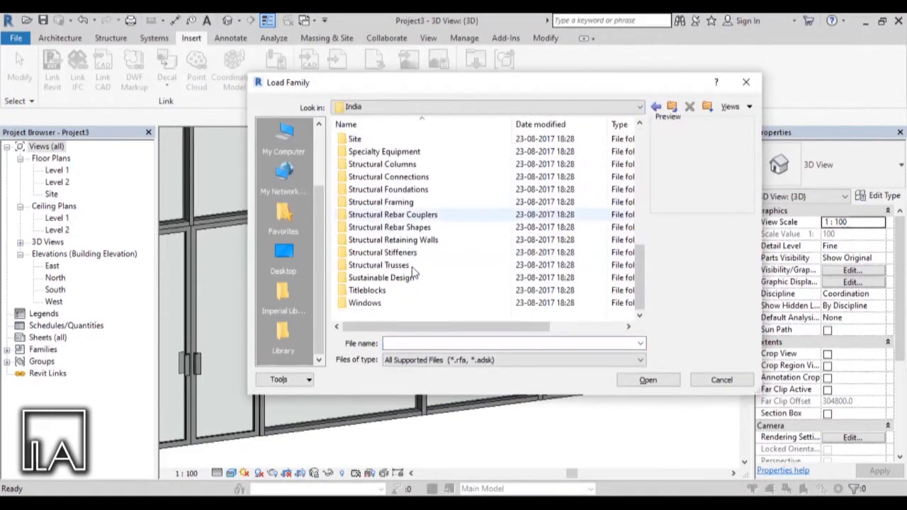
{"action": "double_click", "coordinate": [364, 304]}
{"action": "left_click", "coordinate": [386, 152]}
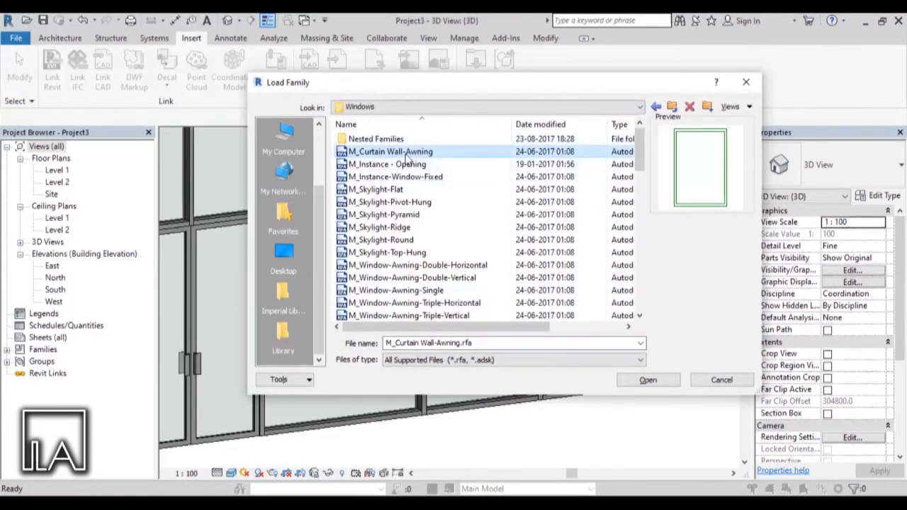
{"action": "left_click", "coordinate": [645, 382]}
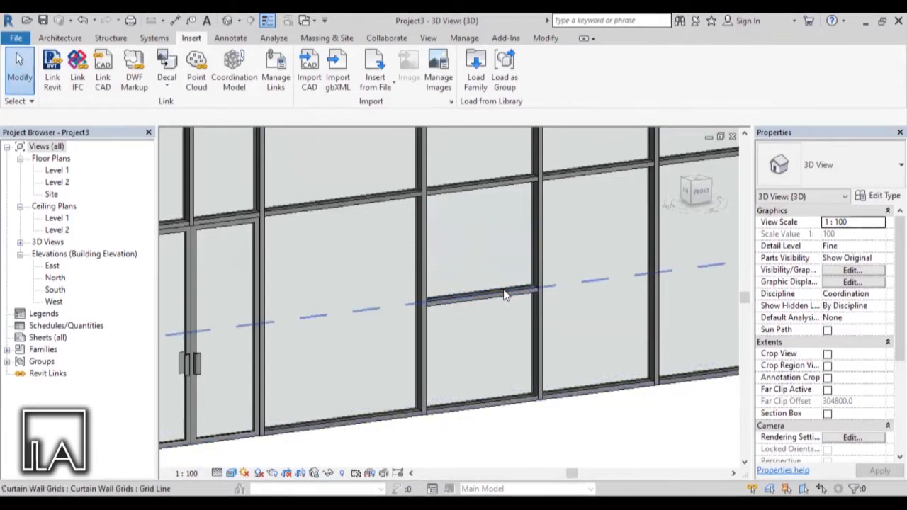
Change the upper glazed panel of the split bay to the M_Curtain Wall-Awning type and check it in 3D
{"action": "left_click", "coordinate": [505, 293]}
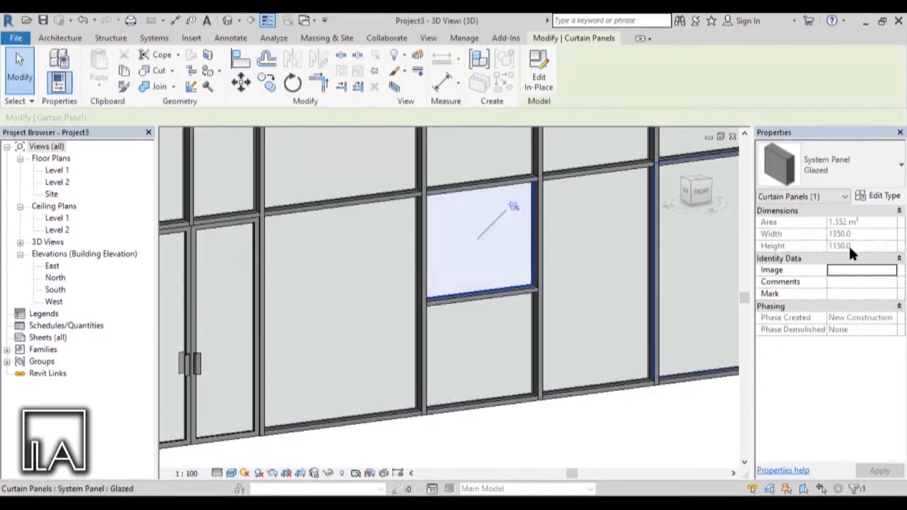
{"action": "left_click", "coordinate": [848, 158]}
{"action": "scroll", "coordinate": [698, 264], "scroll_direction": "up", "scroll_amount": 1}
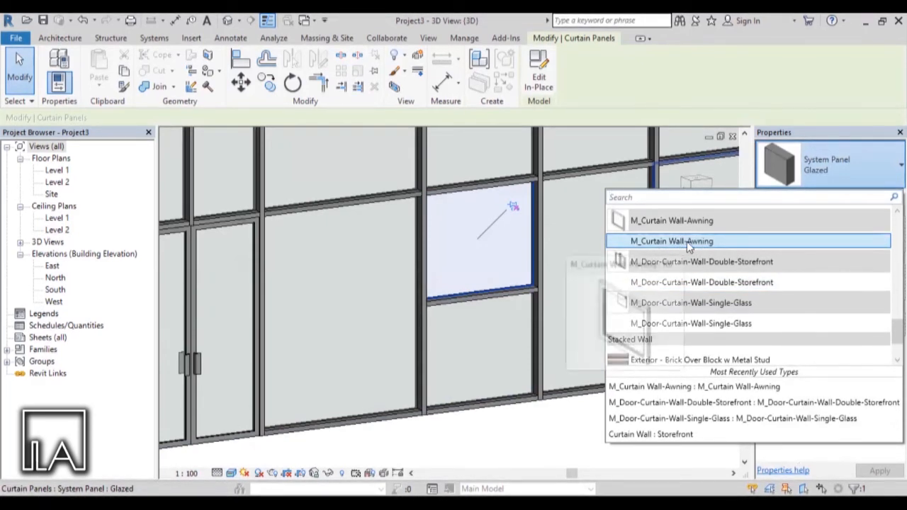
{"action": "mouse_move", "coordinate": [687, 243]}
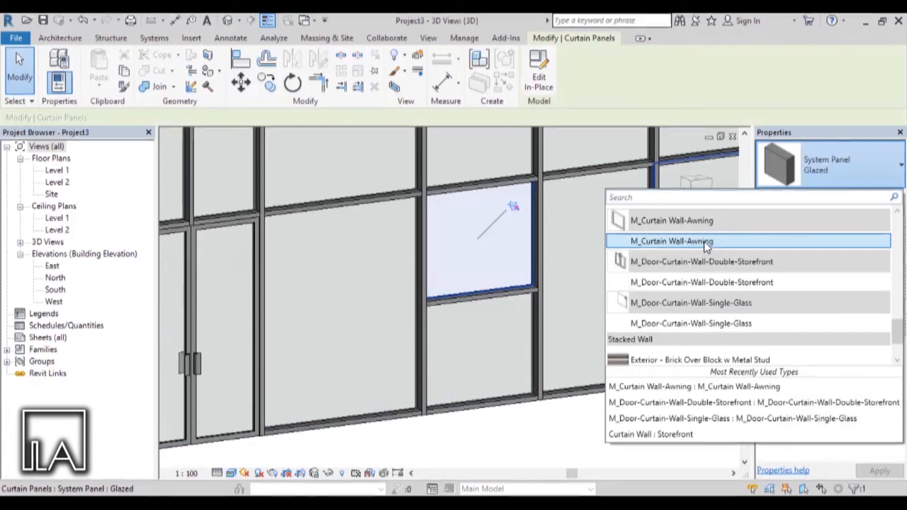
{"action": "left_click", "coordinate": [705, 241]}
{"action": "scroll", "coordinate": [558, 272], "scroll_direction": "down", "scroll_amount": 2}
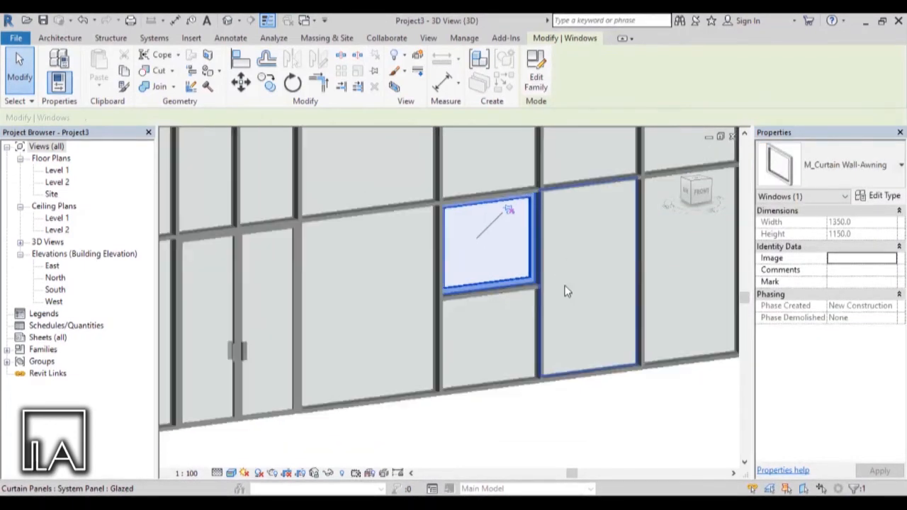
{"action": "left_click", "coordinate": [560, 400]}
{"action": "middle_click_drag", "start_coordinate": [589, 389], "coordinate": [486, 268], "text": "shift"}
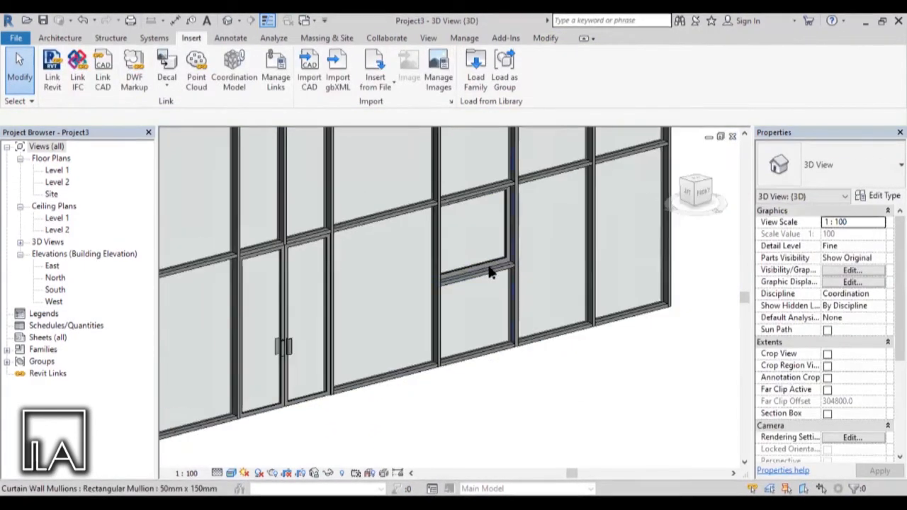
{"action": "scroll", "coordinate": [483, 261], "scroll_direction": "up", "scroll_amount": 5}
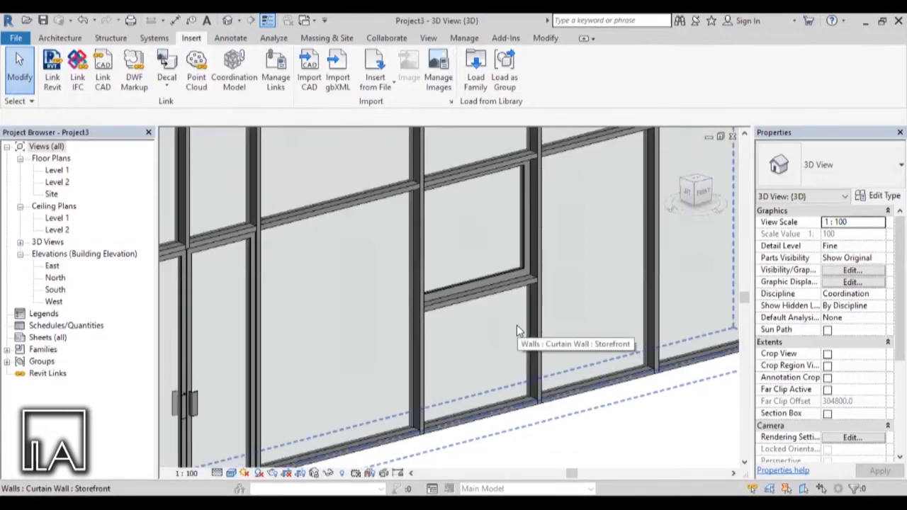
In the Level 1 plan, flip the facing of the awning window so it sits on the opposite side of the wall
{"action": "double_click", "coordinate": [54, 172]}
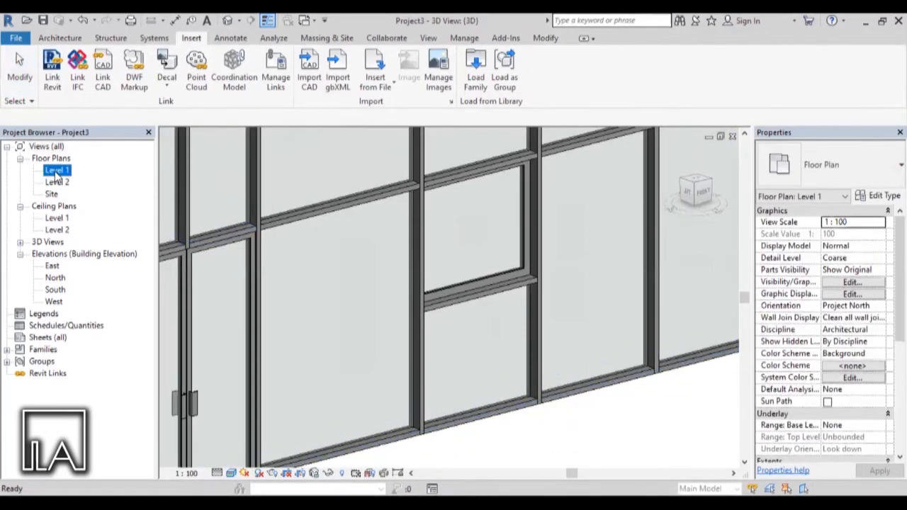
{"action": "scroll", "coordinate": [439, 314], "scroll_direction": "up", "scroll_amount": 5}
{"action": "scroll", "coordinate": [496, 315], "scroll_direction": "up", "scroll_amount": 5}
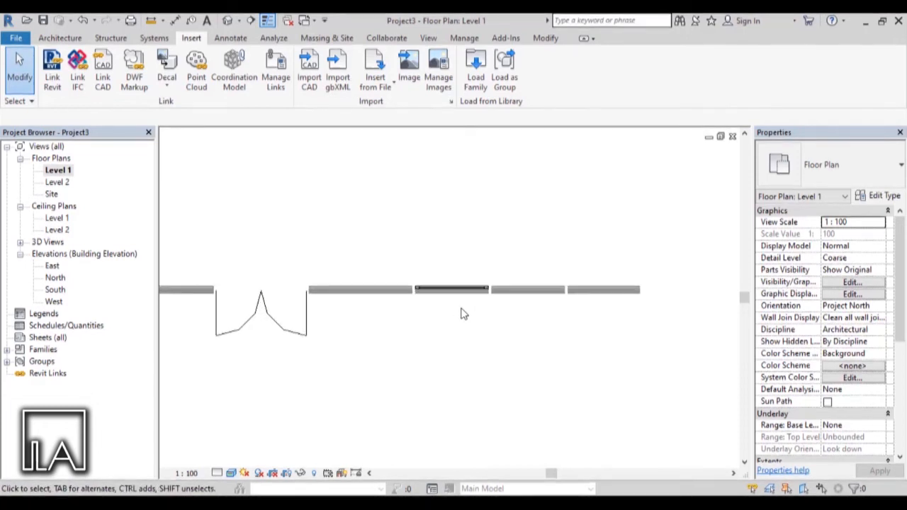
{"action": "scroll", "coordinate": [479, 271], "scroll_direction": "up", "scroll_amount": 1}
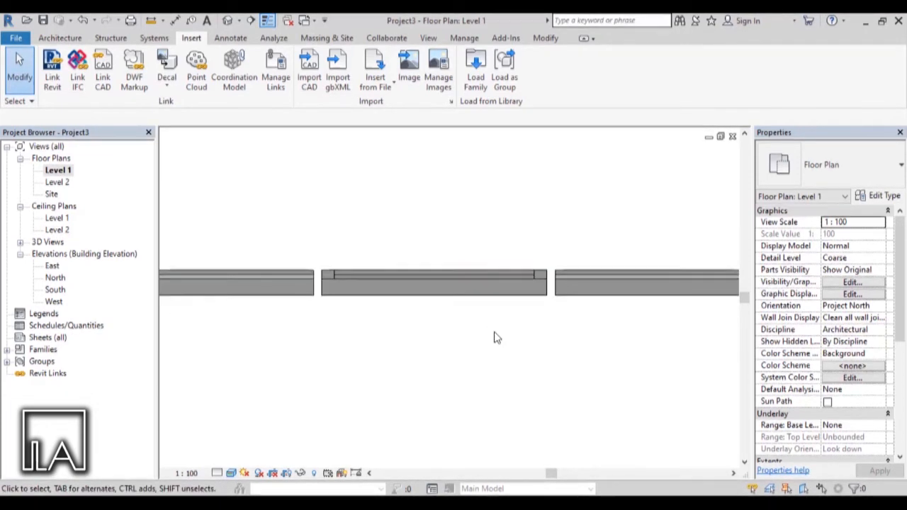
{"action": "left_click", "coordinate": [545, 280]}
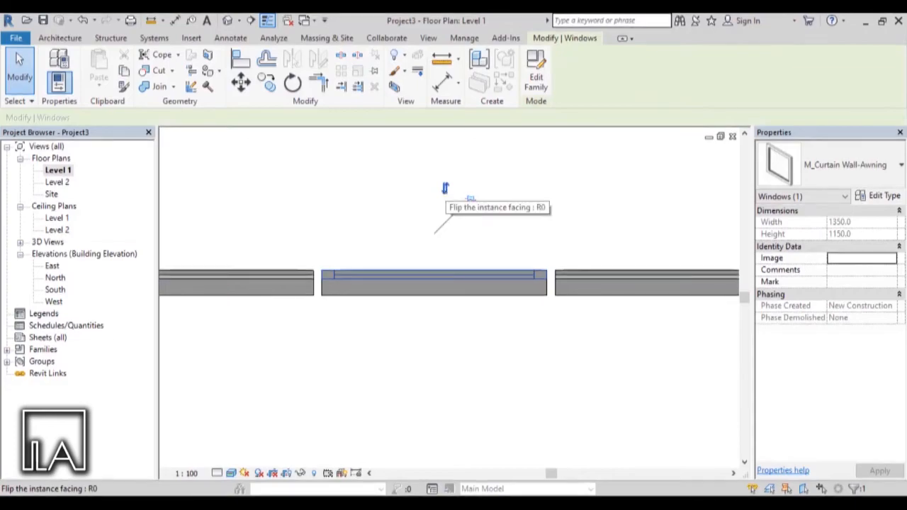
{"action": "left_click", "coordinate": [445, 192]}
{"action": "left_click", "coordinate": [536, 384]}
{"action": "scroll", "coordinate": [537, 384], "scroll_direction": "down", "scroll_amount": 2}
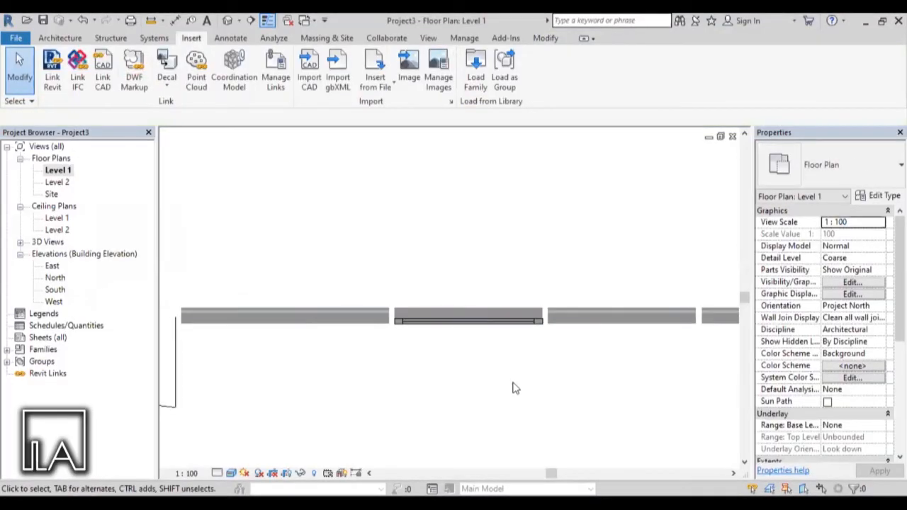
Examine the flipped awning window together with the single and double doors in the 3D view
{"action": "left_click", "coordinate": [267, 20]}
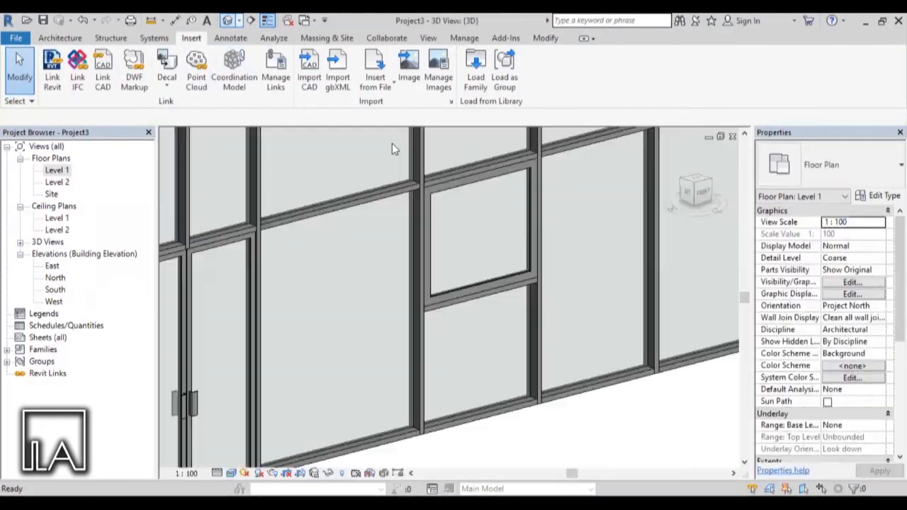
{"action": "scroll", "coordinate": [544, 314], "scroll_direction": "down", "scroll_amount": 4}
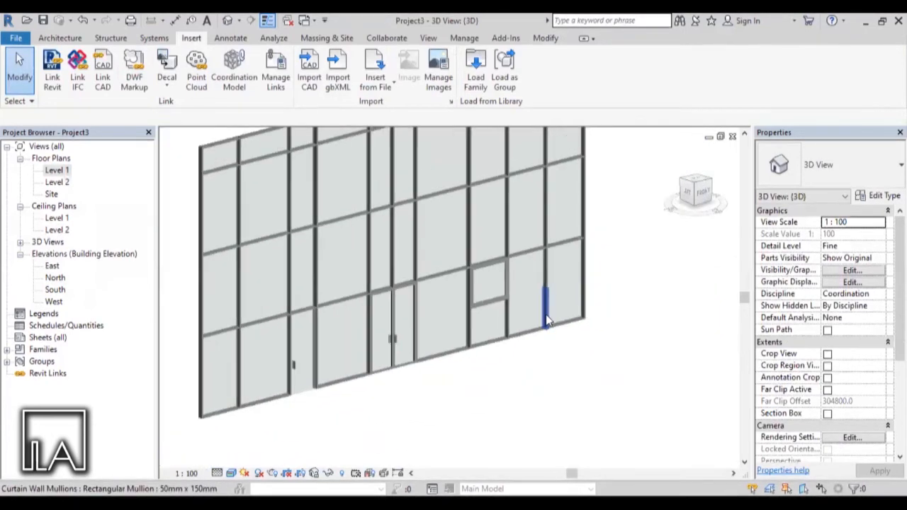
{"action": "scroll", "coordinate": [278, 380], "scroll_direction": "up", "scroll_amount": 1}
{"action": "middle_click_drag", "start_coordinate": [487, 347], "coordinate": [509, 340]}
{"action": "scroll", "coordinate": [459, 291], "scroll_direction": "up", "scroll_amount": 1}
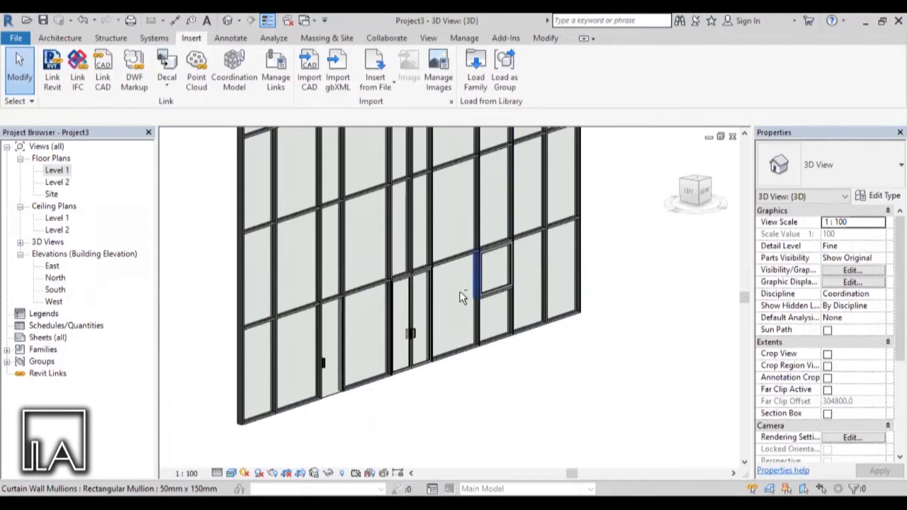
{"action": "scroll", "coordinate": [397, 296], "scroll_direction": "up", "scroll_amount": 2}
{"action": "scroll", "coordinate": [397, 296], "scroll_direction": "up", "scroll_amount": 1}
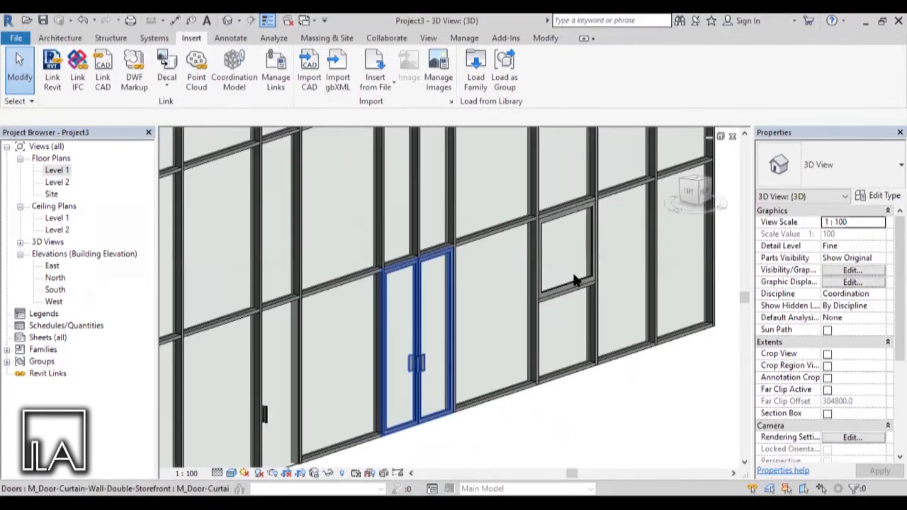
{"action": "scroll", "coordinate": [575, 279], "scroll_direction": "down", "scroll_amount": 1}
{"action": "middle_click_drag", "start_coordinate": [594, 316], "coordinate": [368, 290], "text": "shift"}
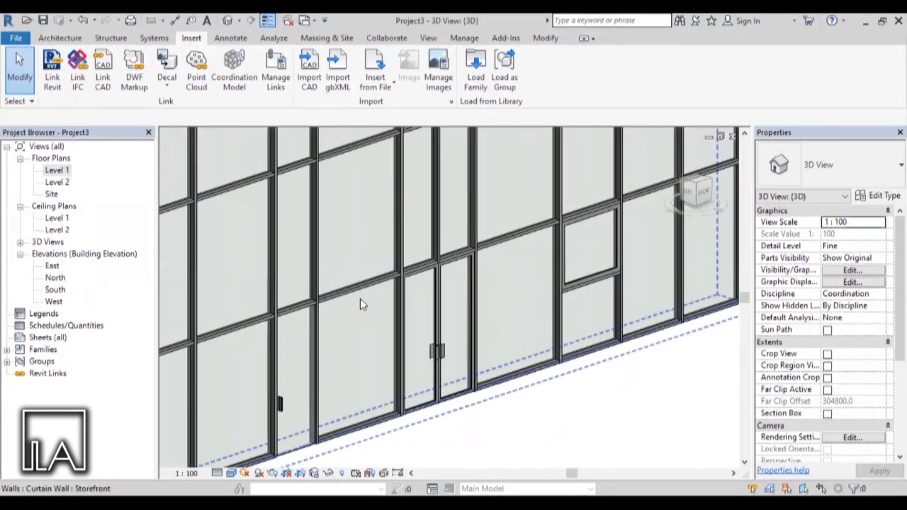